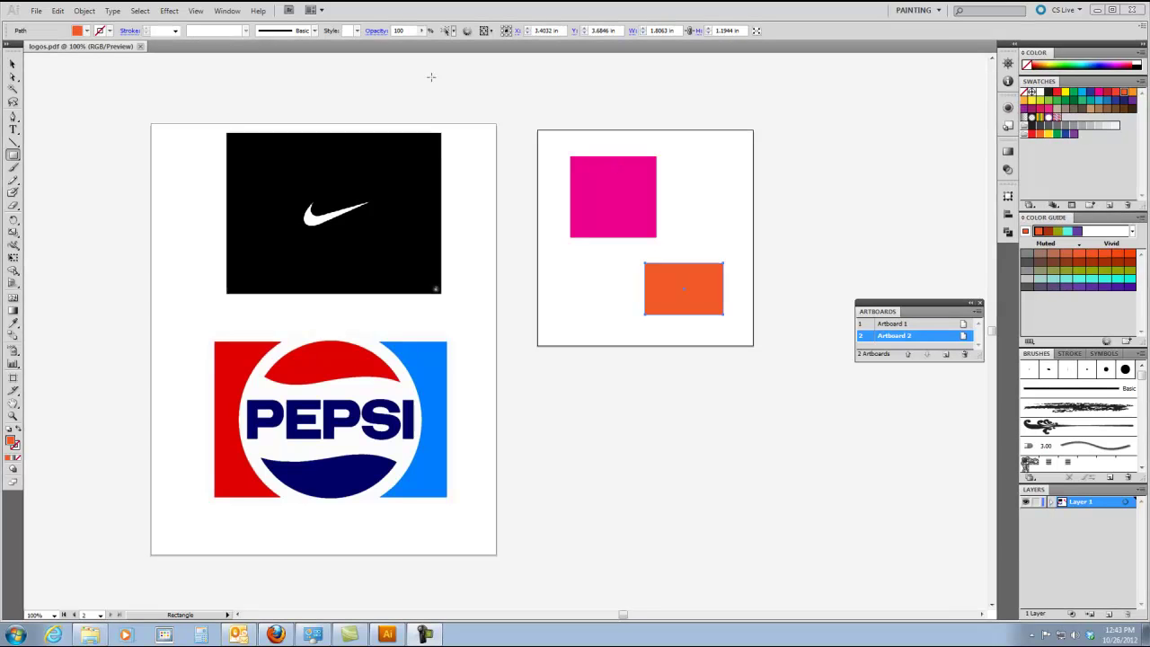
- Dock the floating Artboards panel in the right-hand panel dock as a collapsible icon
left_click(224, 9)
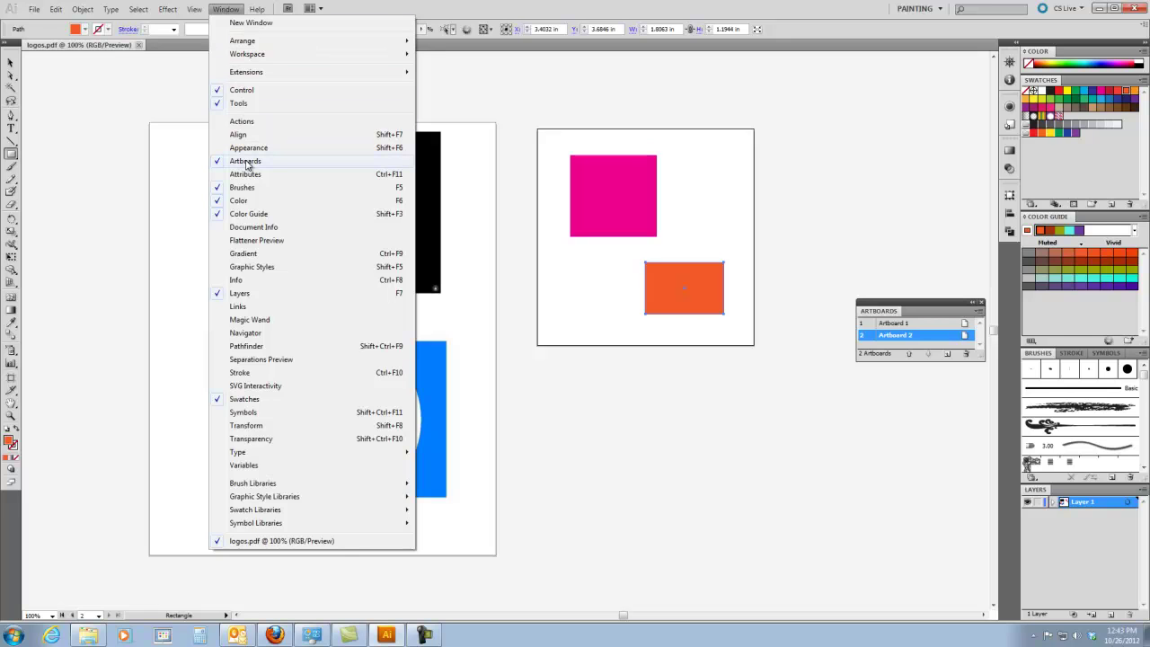
left_click(794, 5)
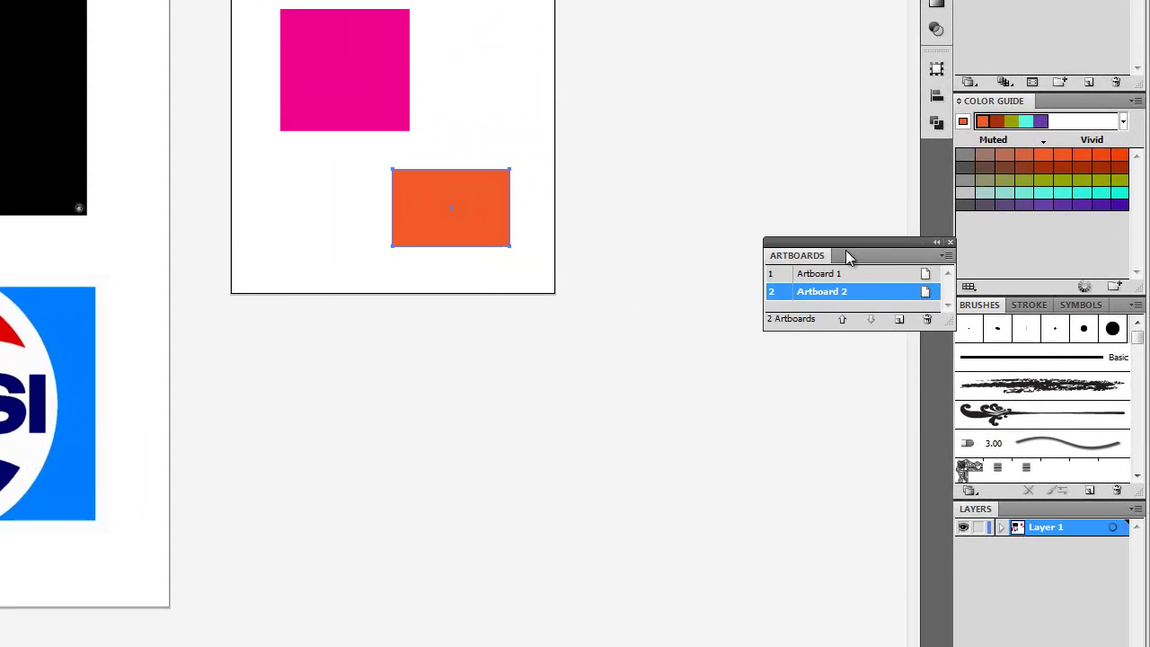
mouse_move(846, 250)
left_mouse_down()
mouse_move(925, 430)
mouse_move(1033, 501)
left_mouse_up()
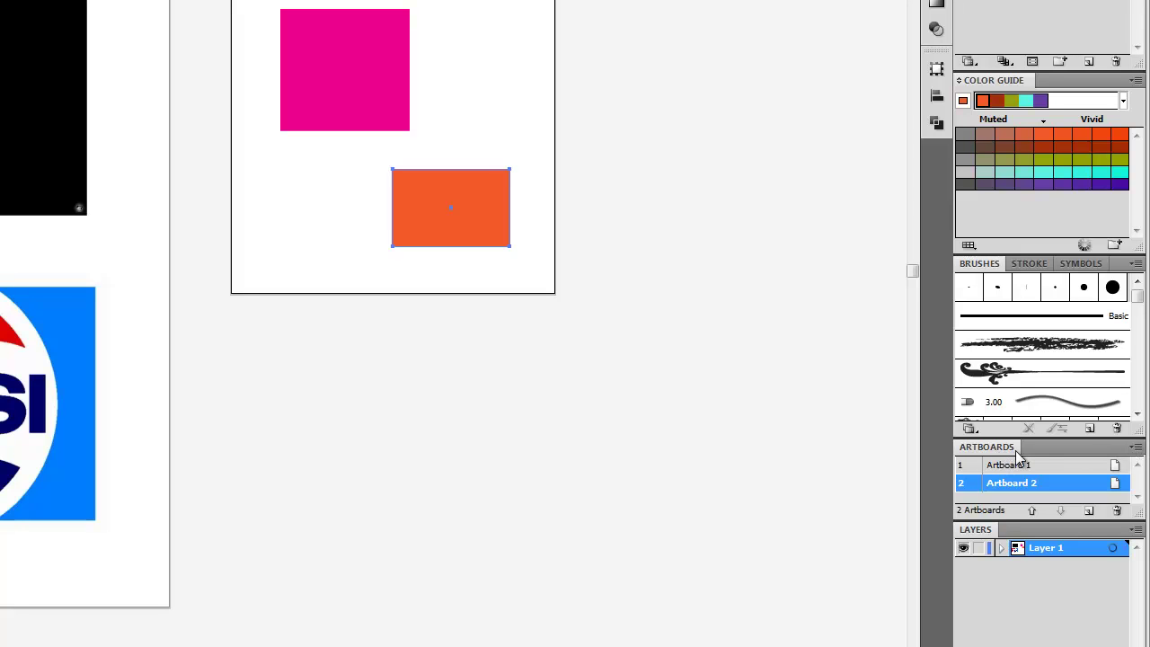
left_click_drag(1052, 452, 936, 69)
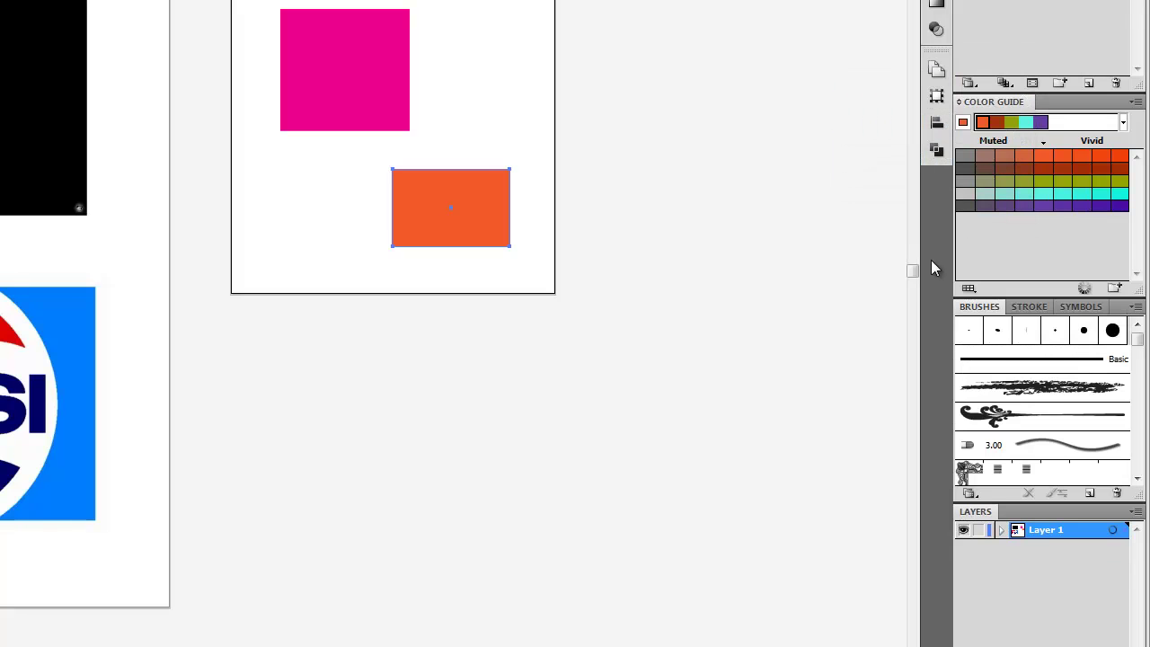
left_click(936, 68)
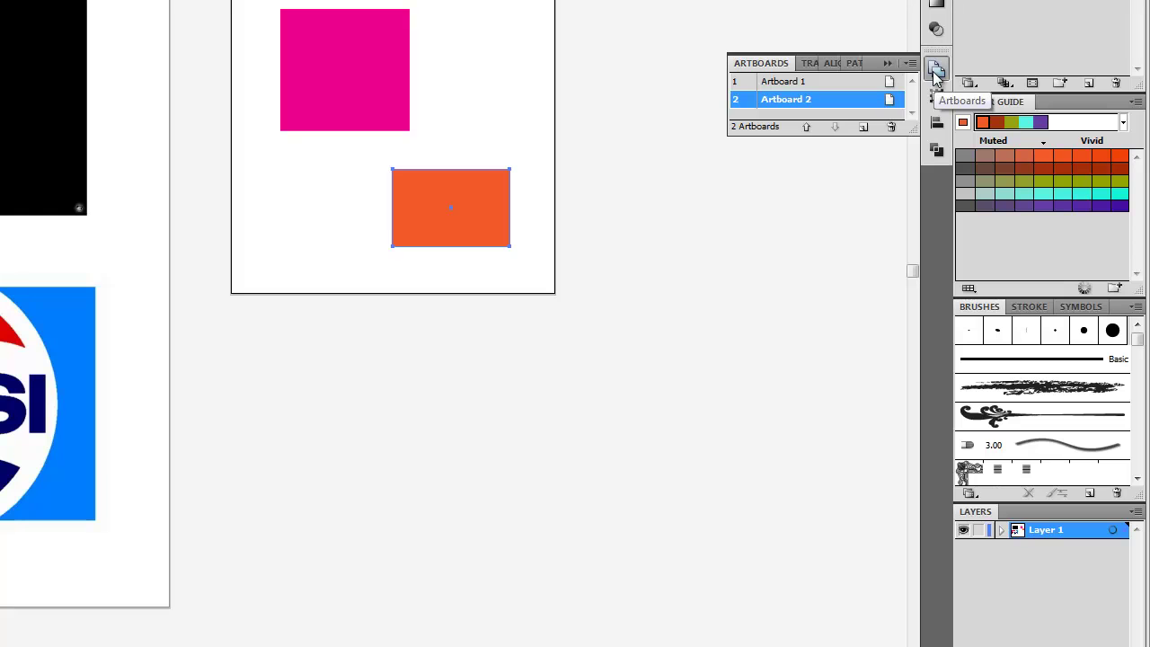
left_click(936, 68)
- Make Artboard 2 active and add a new blank Artboard 3 from the Artboards panel
left_click(935, 68)
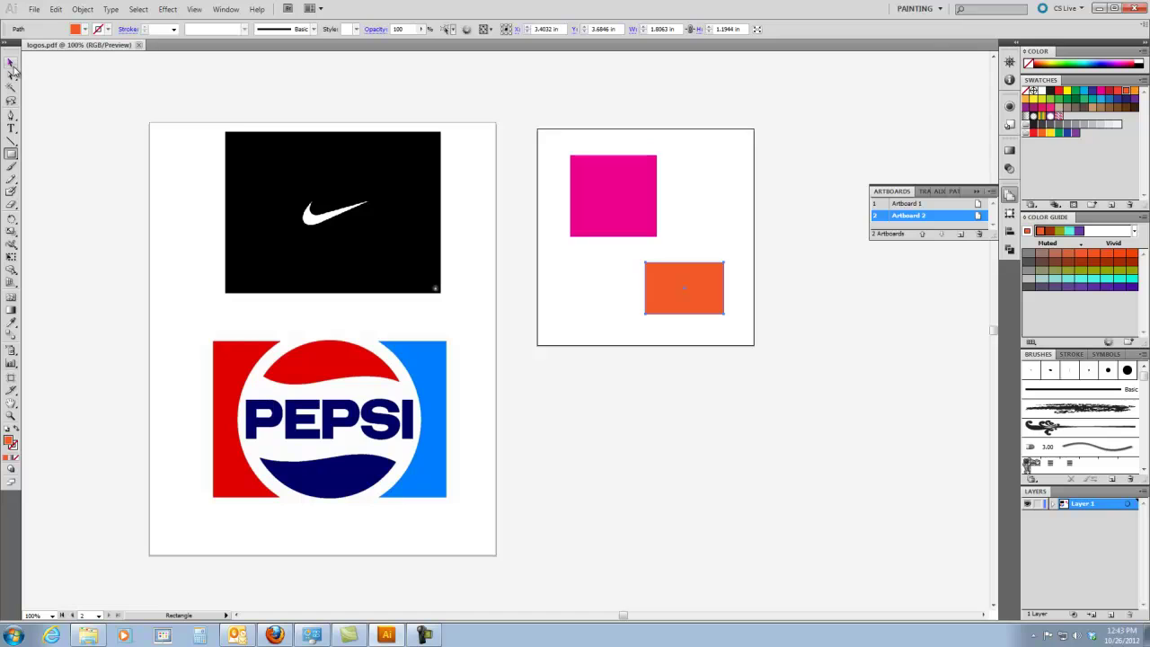
left_click(11, 63)
left_click(469, 151)
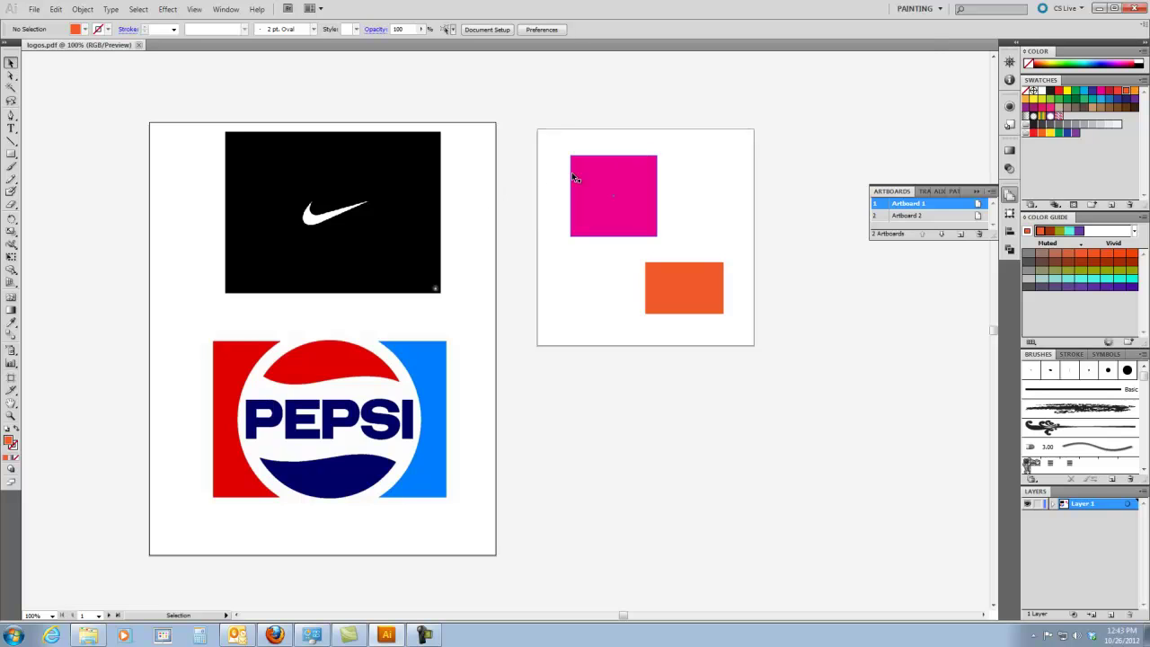
left_click(715, 180)
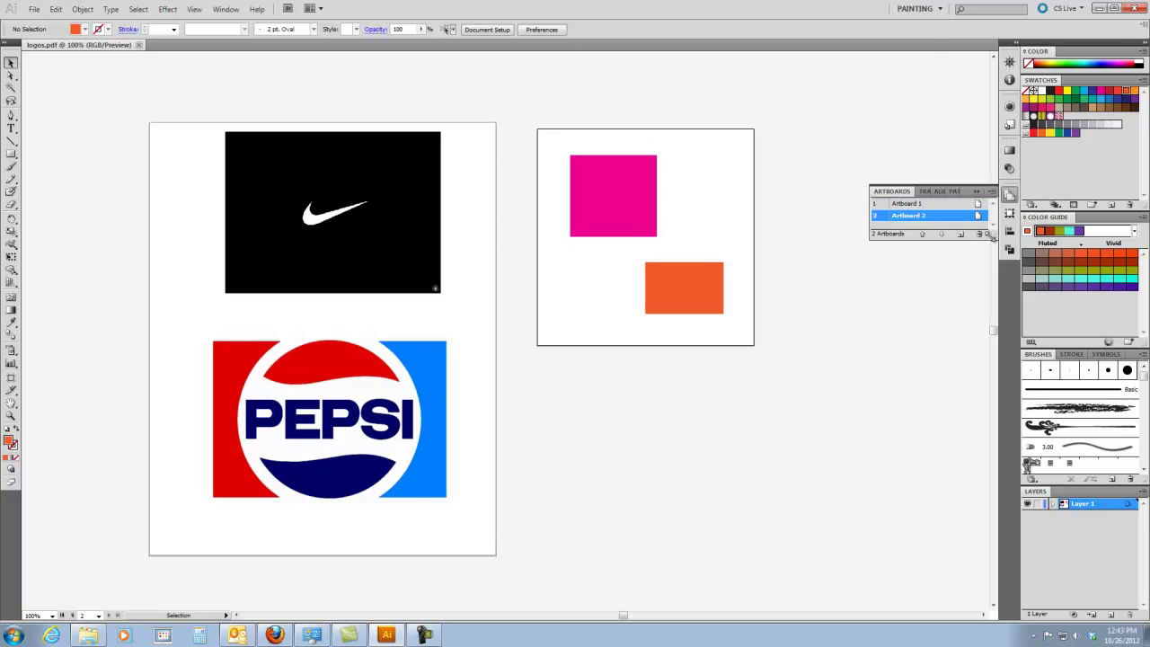
left_click_drag(991, 237, 993, 270)
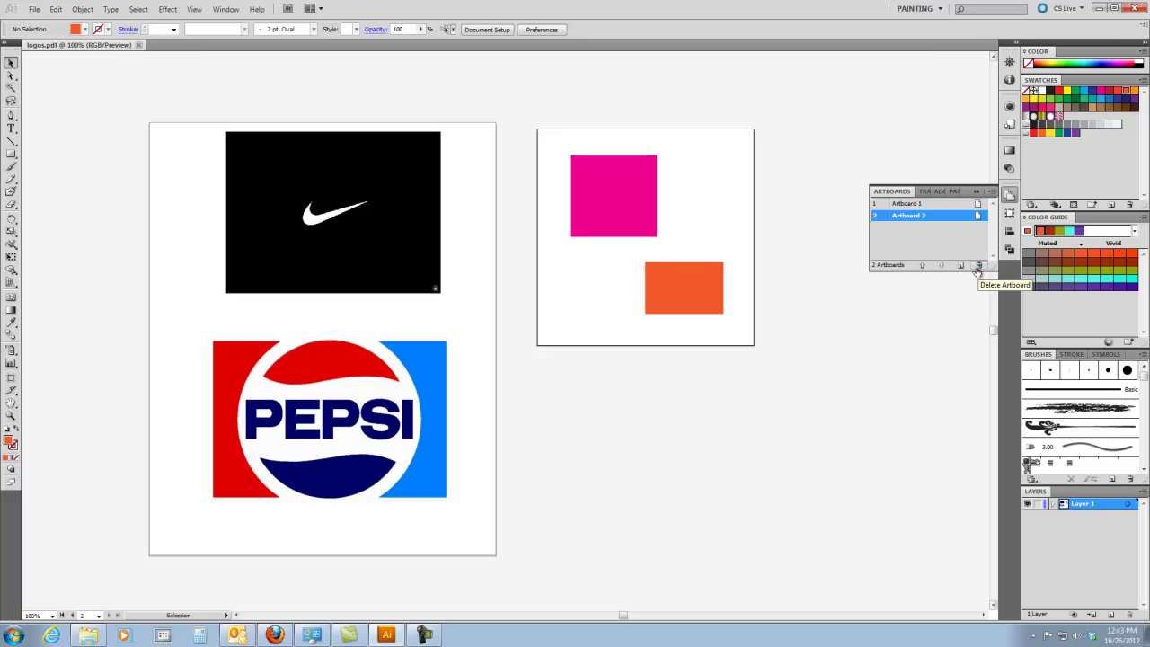
left_click(960, 268)
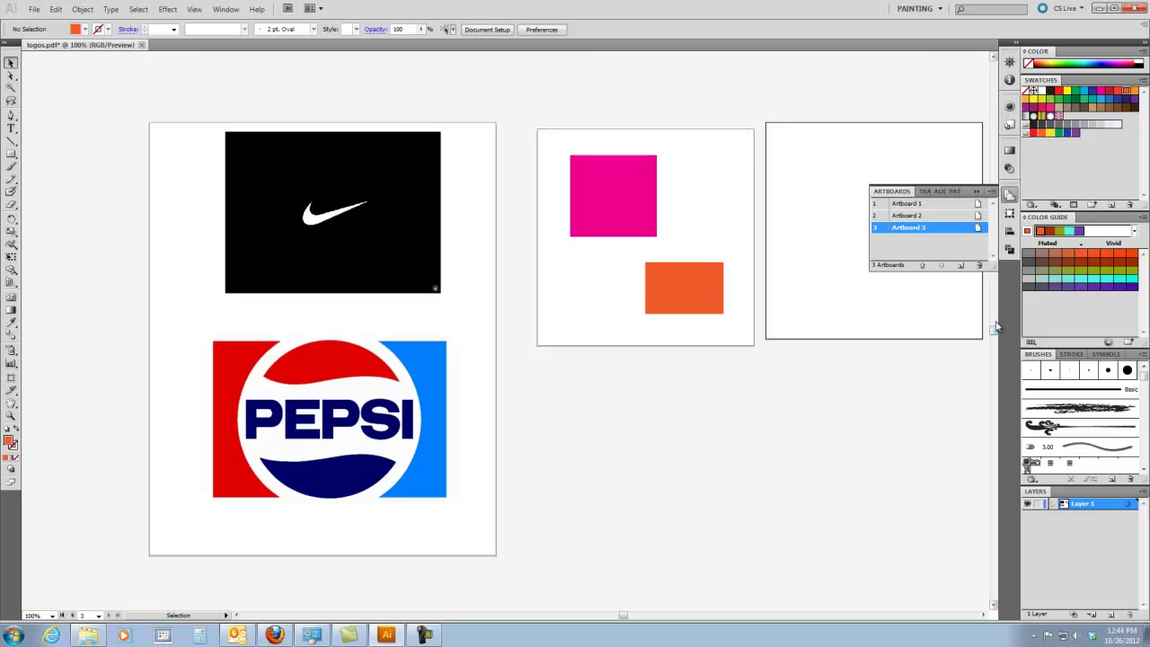
- Resize Artboard 3 to a 10 in height via Edit Artboards, then zoom out to see all artboards
double_click(907, 230)
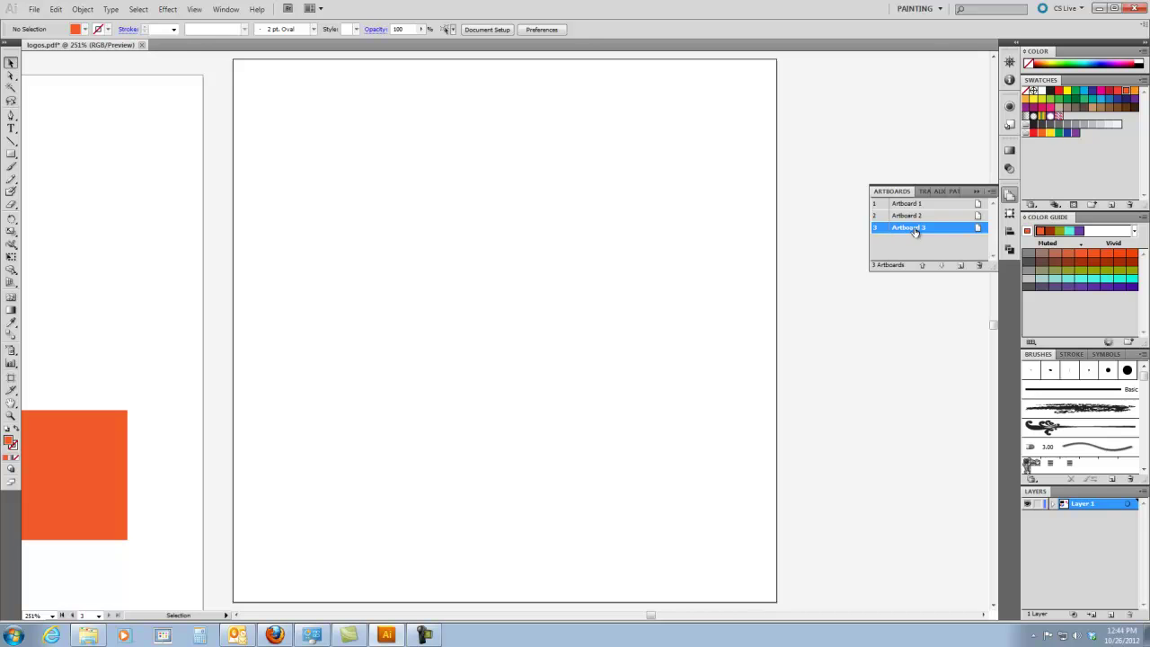
left_click(494, 31)
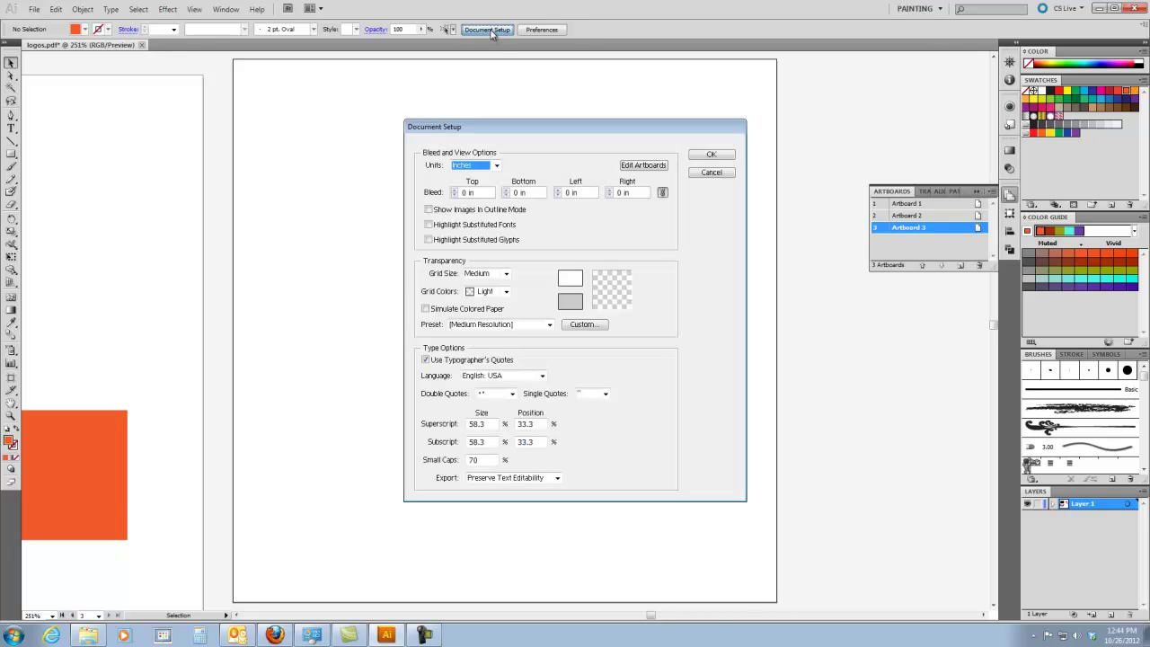
left_click(643, 165)
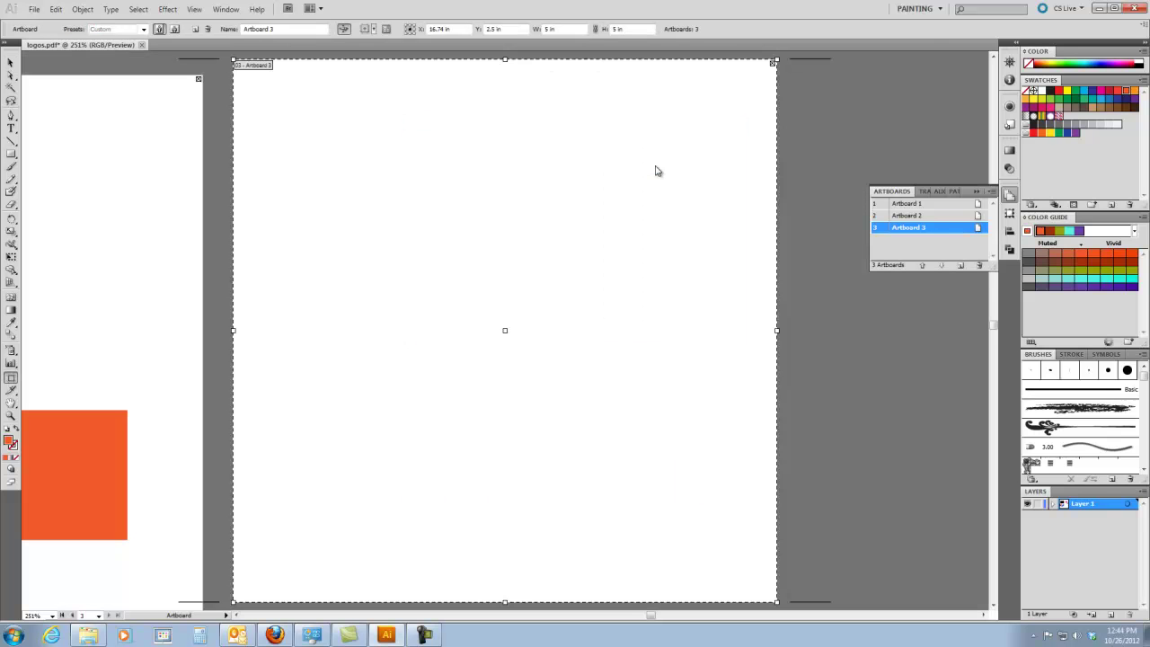
left_click(627, 29)
key("Return")
key("ctrl+minus")
key("ctrl+minus")
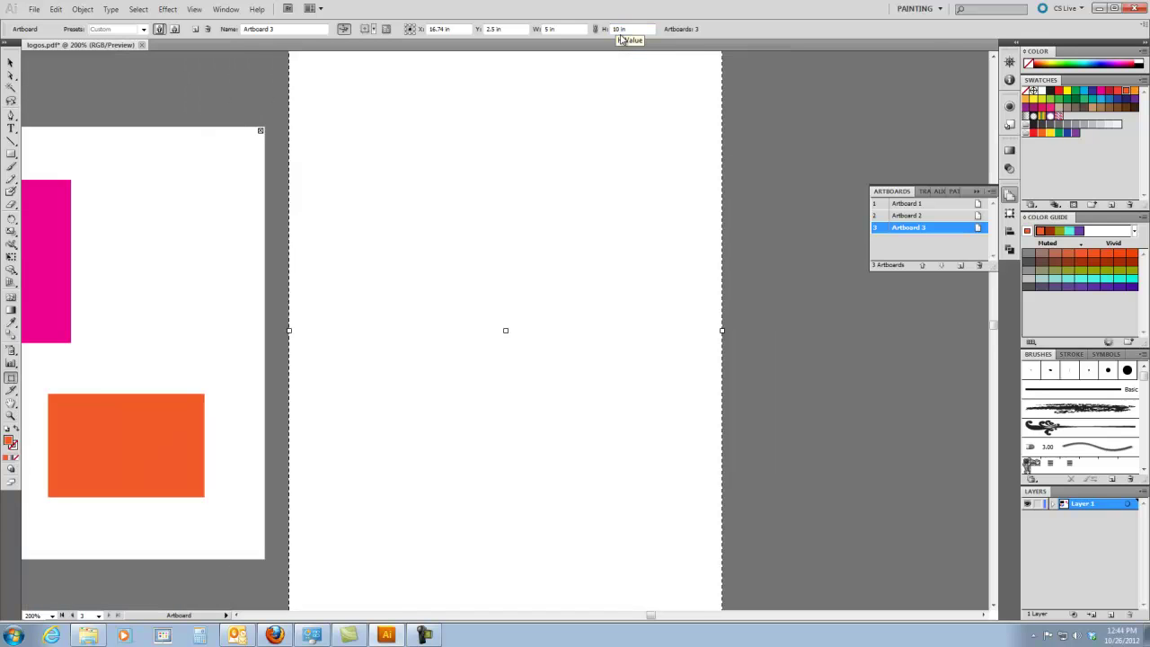
key("ctrl+minus")
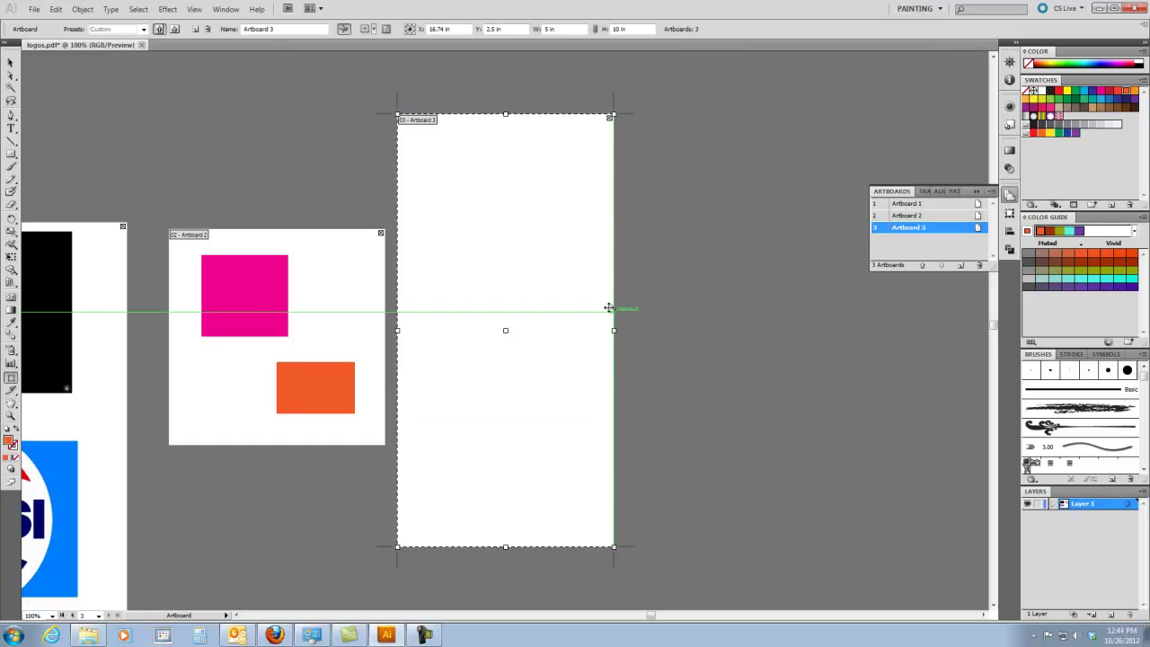
- Move Artboard 3 down to line its top up with Artboard 2, then exit artboard editing
key("v")
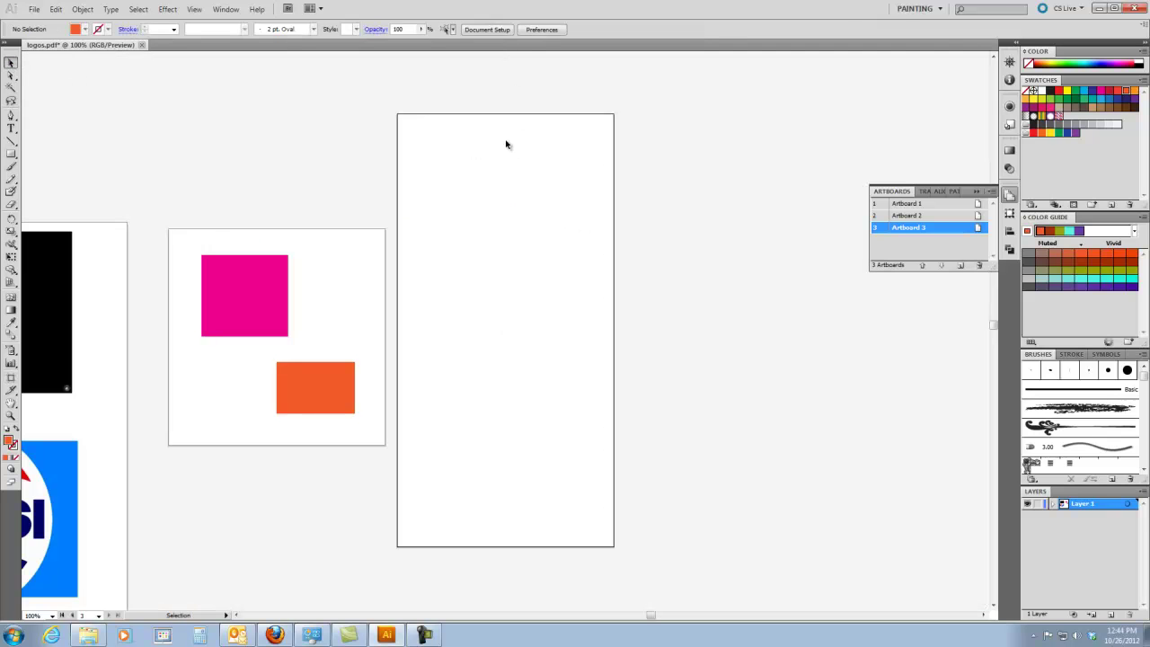
left_click(487, 29)
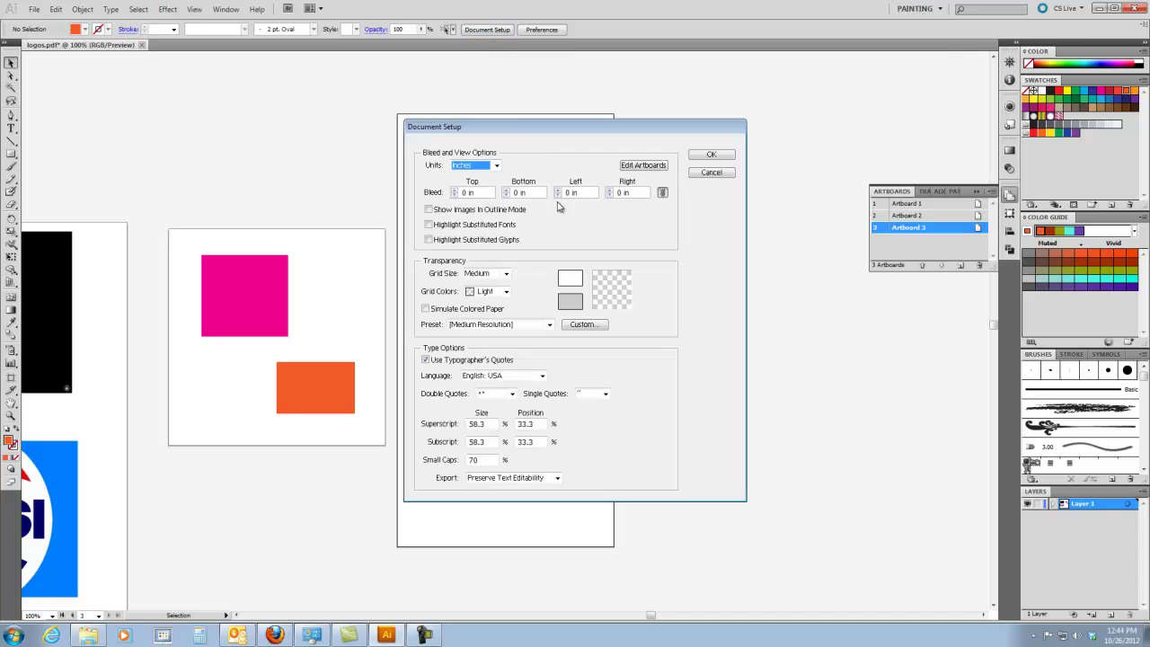
left_click(631, 167)
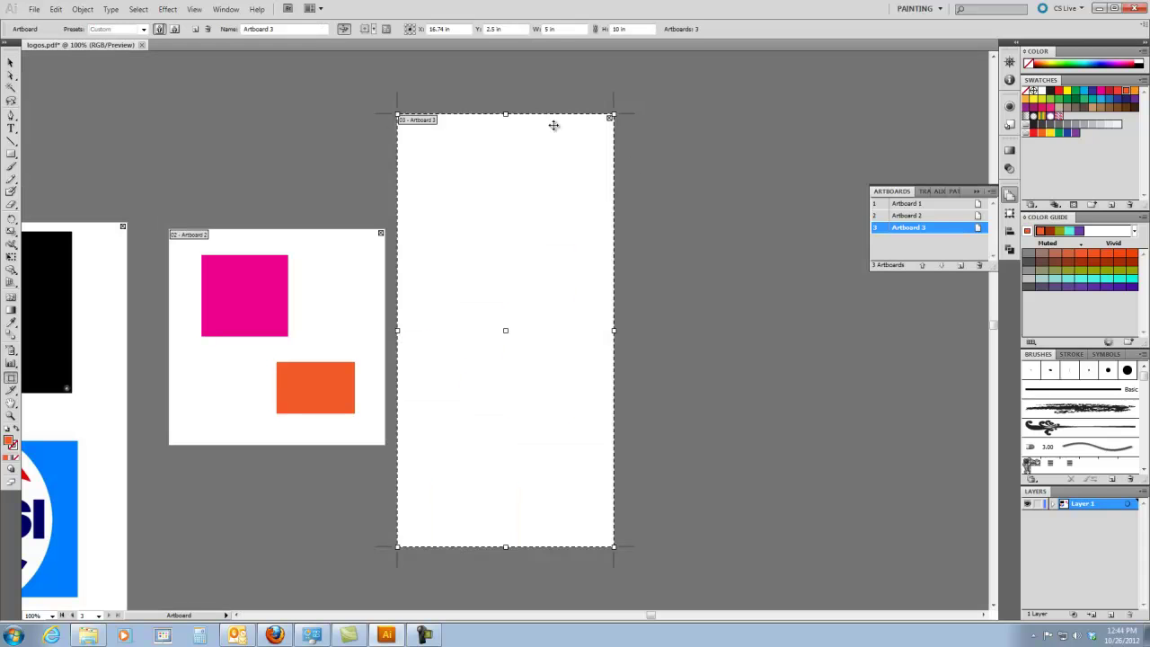
left_click_drag(522, 156, 528, 269)
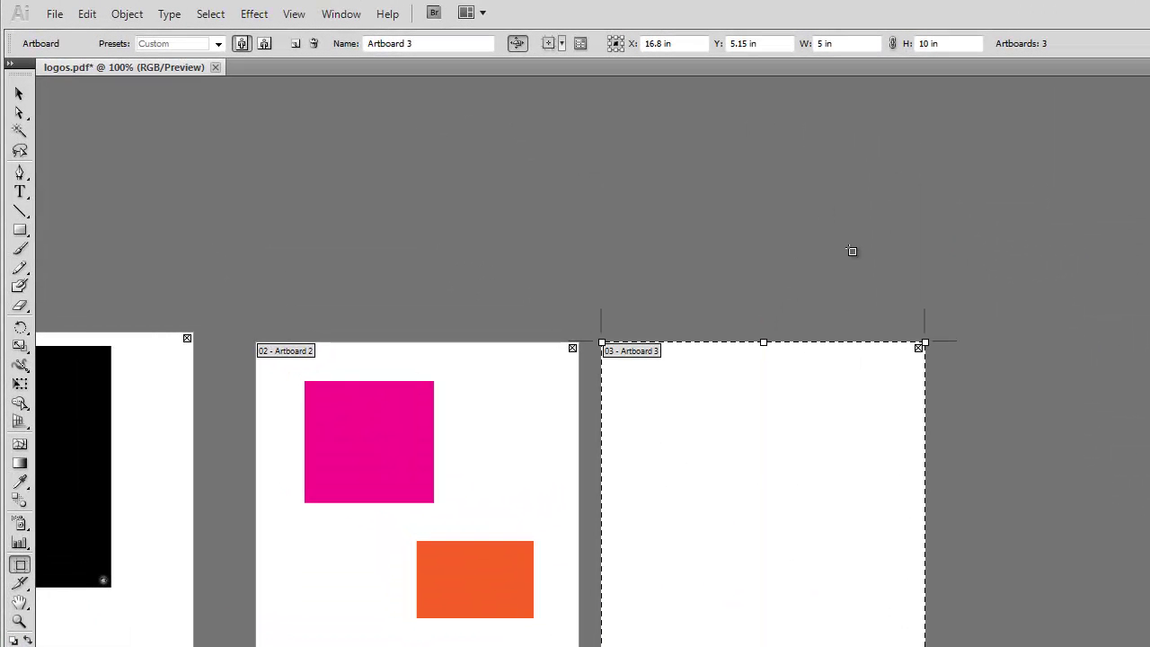
key("Escape")
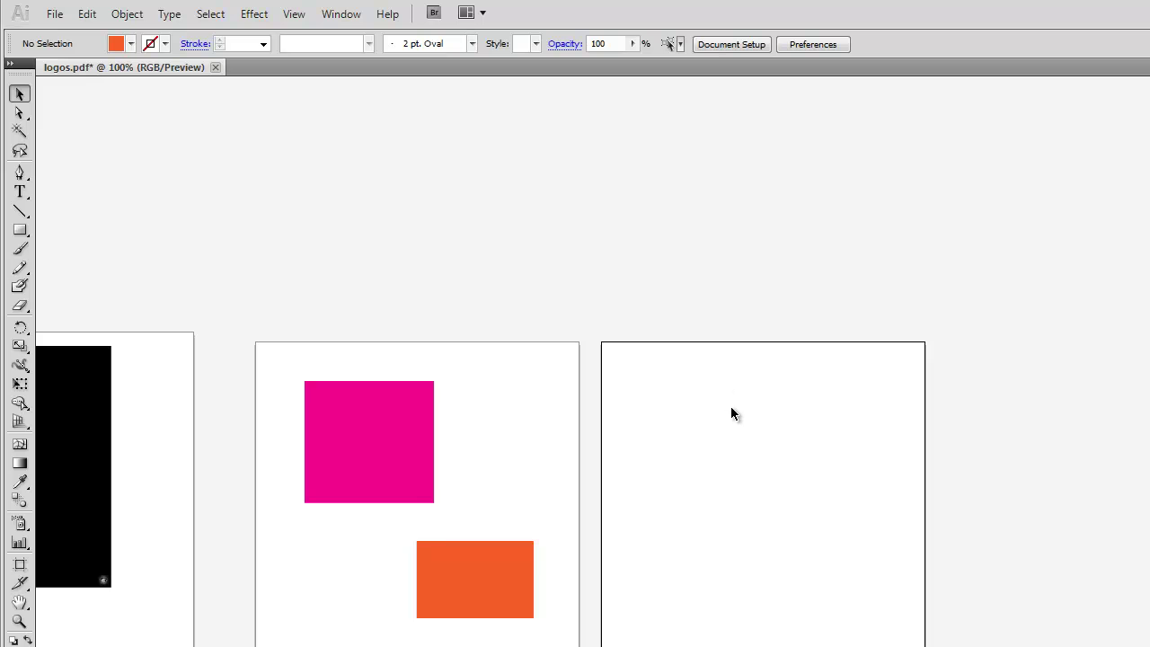
- Draw an orange rounded rectangle near the top of Artboard 3
left_click_drag(731, 405, 780, 264)
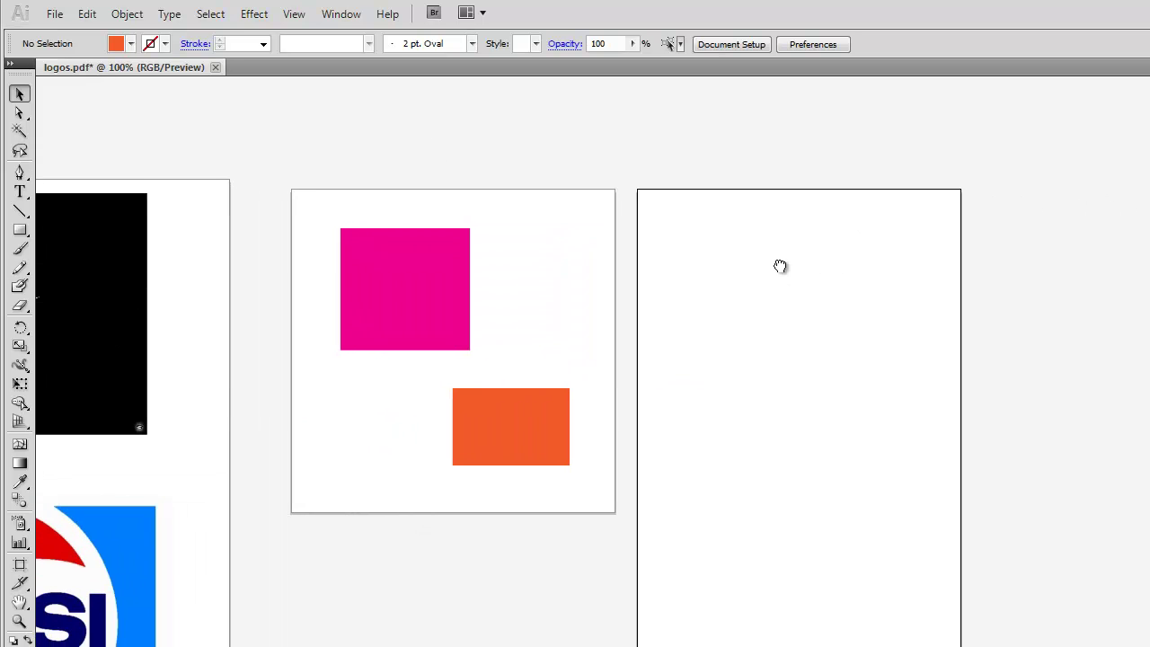
key("ctrl+plus")
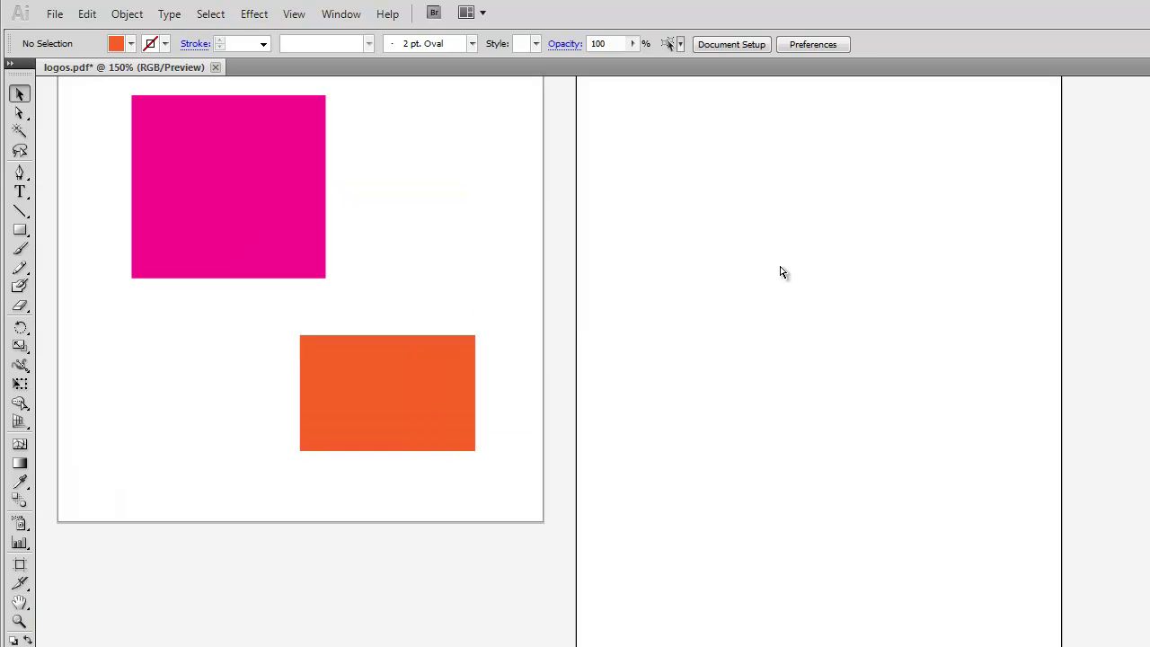
key("ctrl+minus")
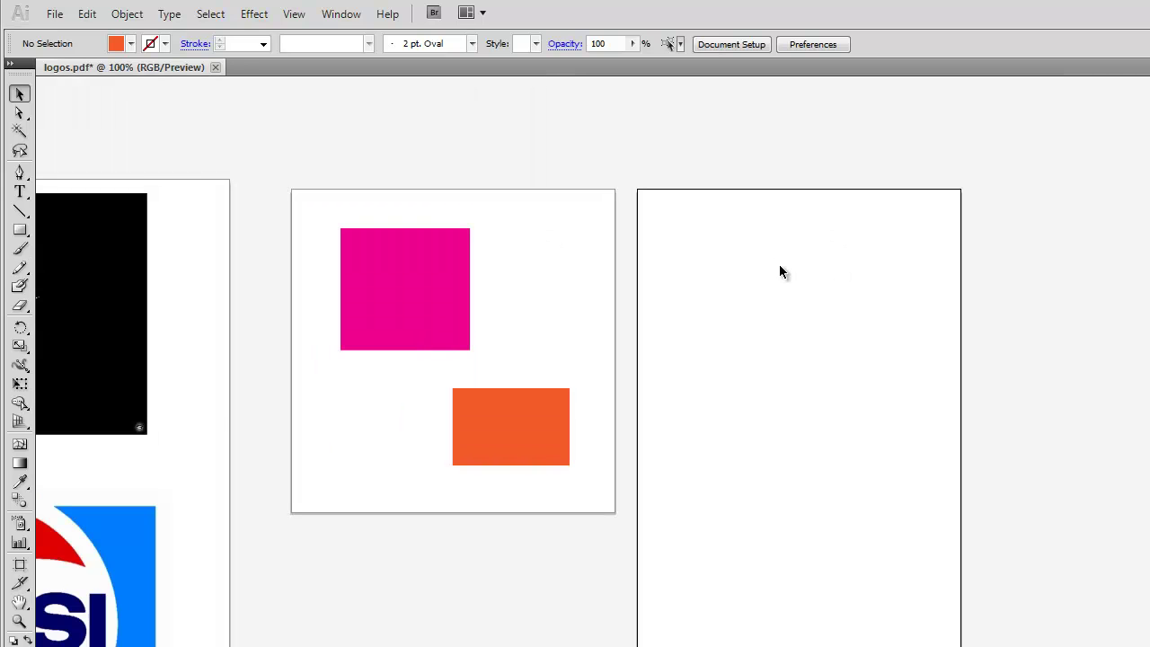
left_click(20, 229)
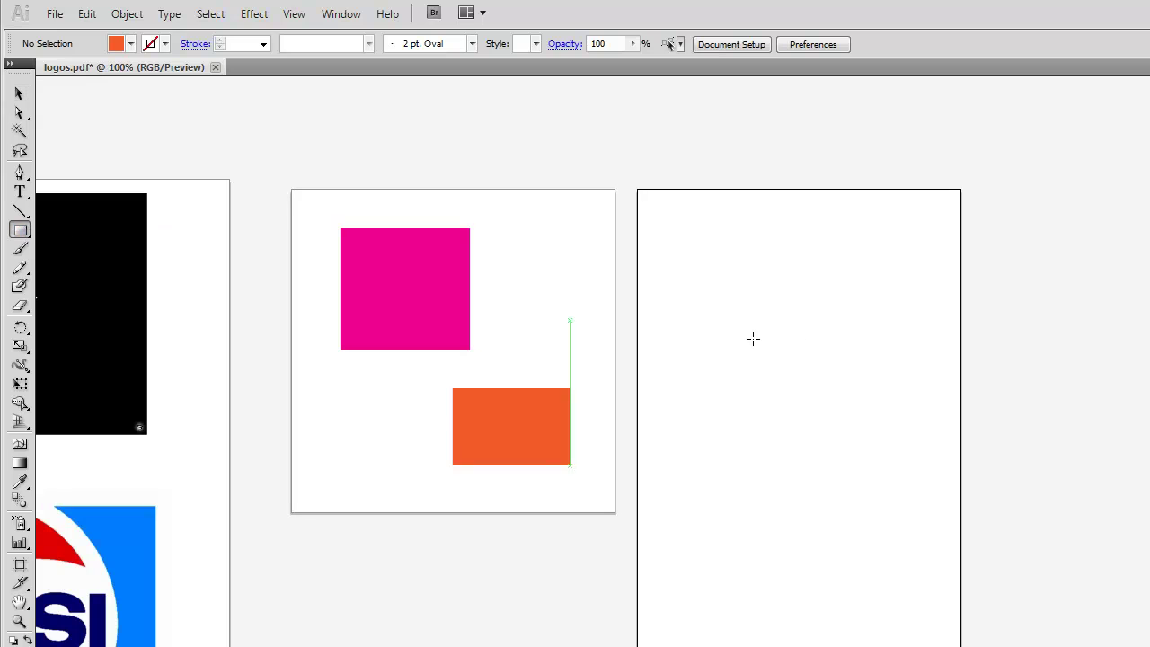
left_click_drag(21, 231, 71, 258)
left_click_drag(675, 232, 820, 349)
- Draw a circle below the rounded square on Artboard 3 and fill it teal
left_click_drag(21, 234, 77, 267)
left_click_drag(748, 386, 900, 530)
left_click(116, 44)
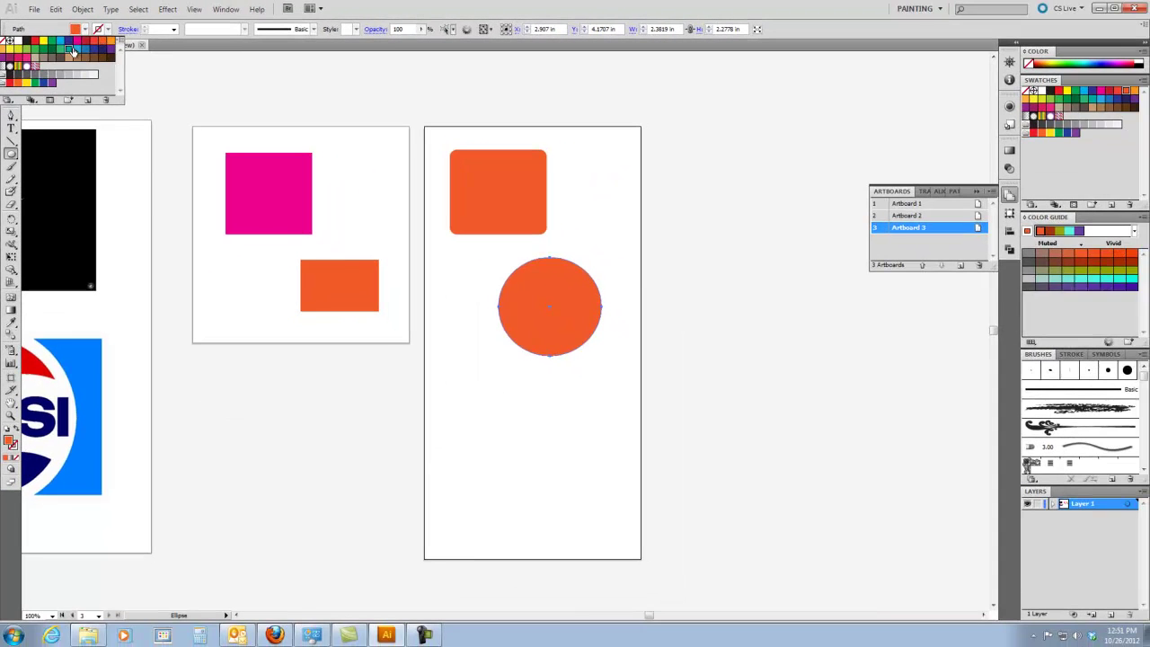
left_click(84, 60)
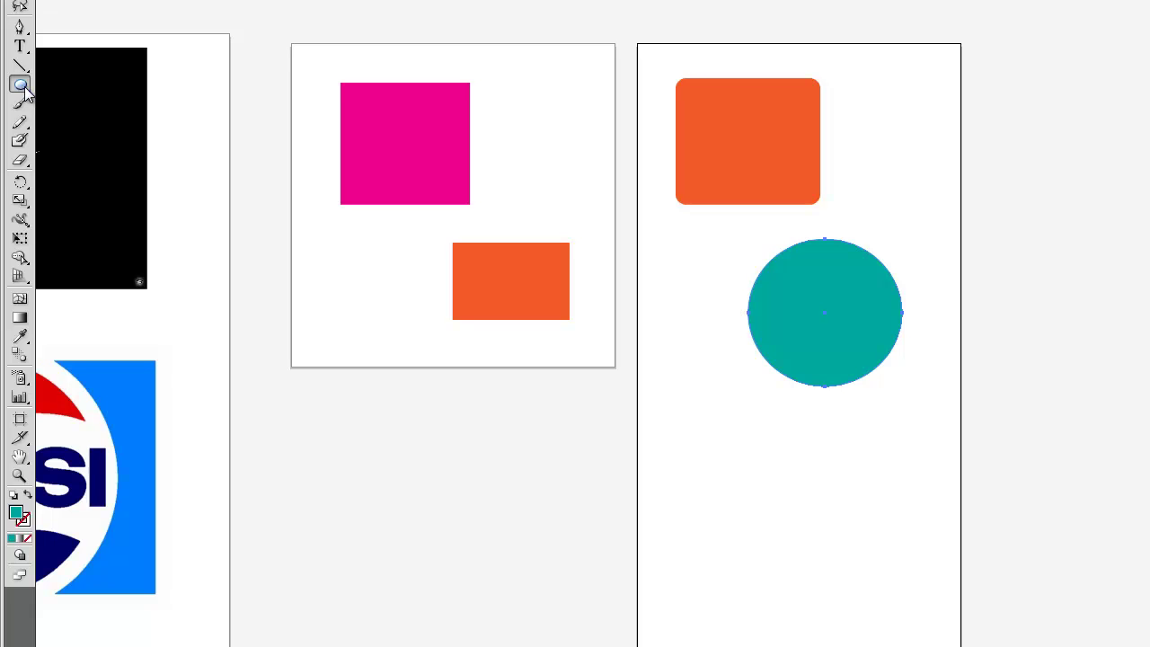
- Draw a star straddling Artboard 3's left edge and give it a brown fill
left_click_drag(24, 93, 90, 164)
mouse_move(668, 461)
left_mouse_down()
mouse_move(762, 569)
mouse_move(753, 555)
left_mouse_up()
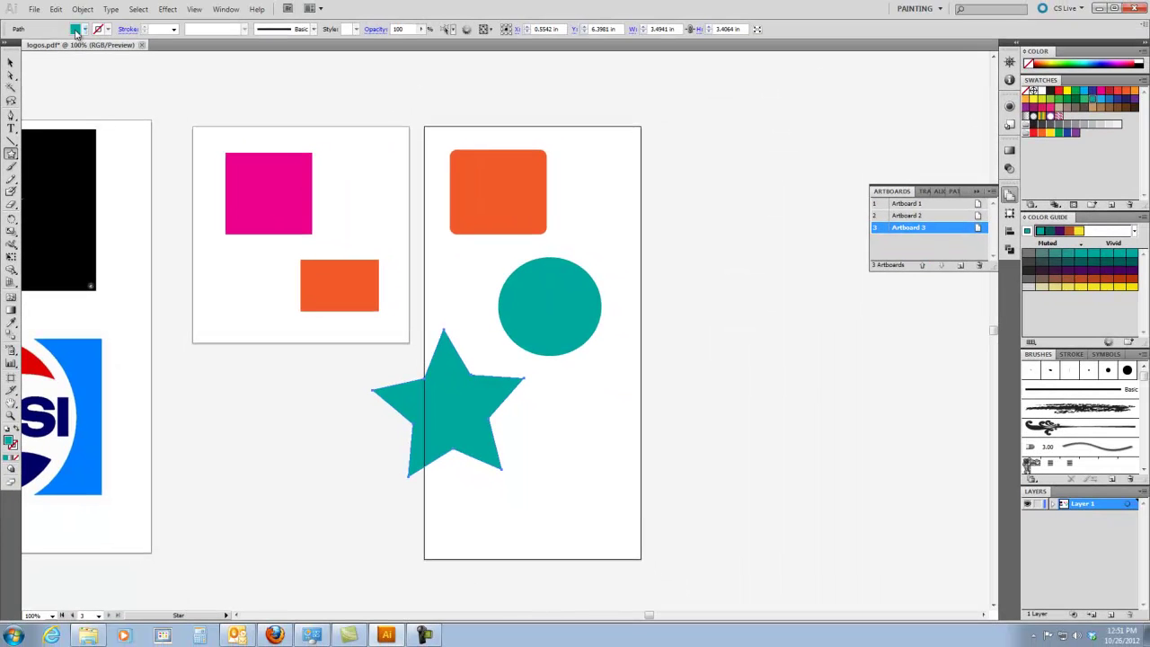
left_click(128, 0)
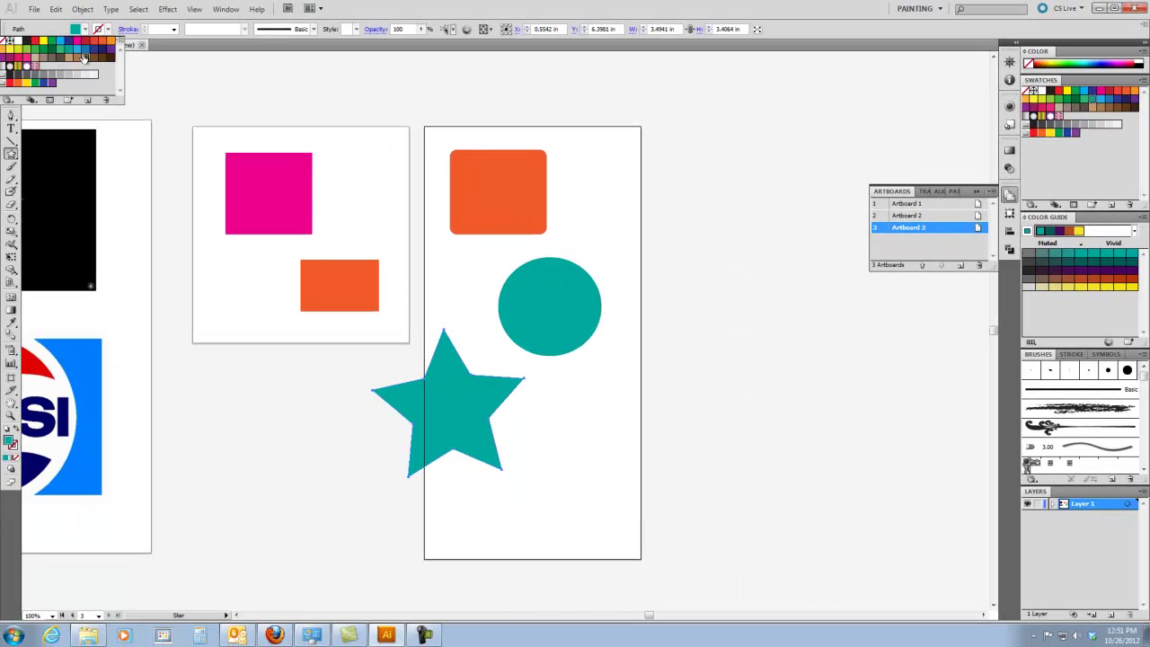
left_click(85, 60)
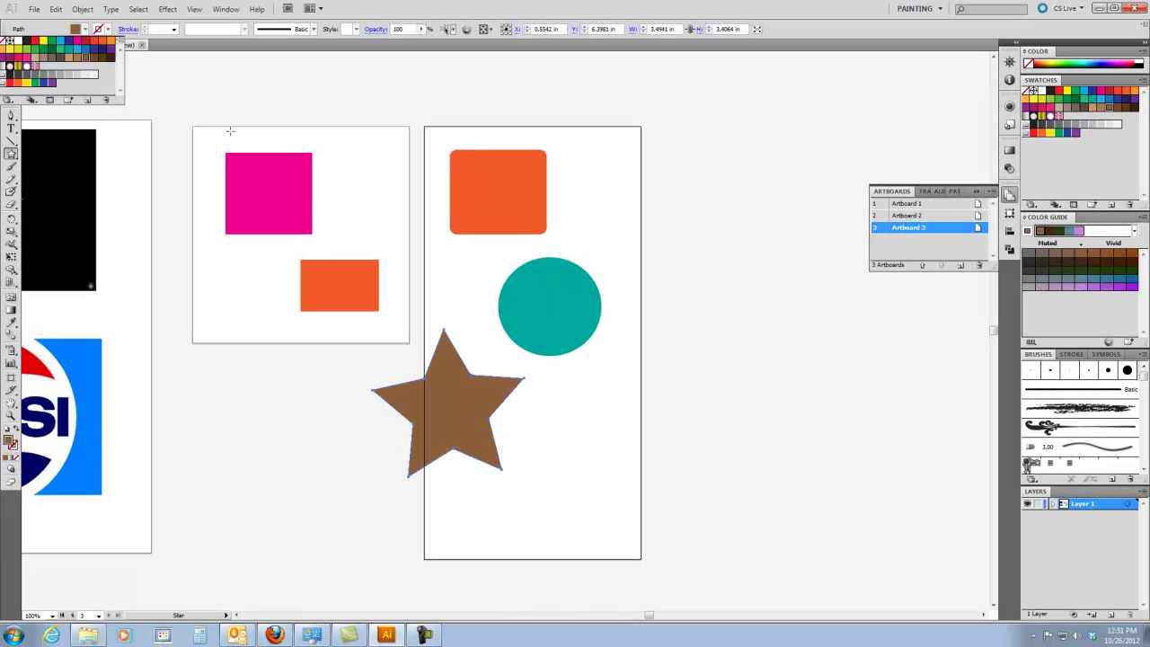
left_click(34, 9)
left_click(34, 9)
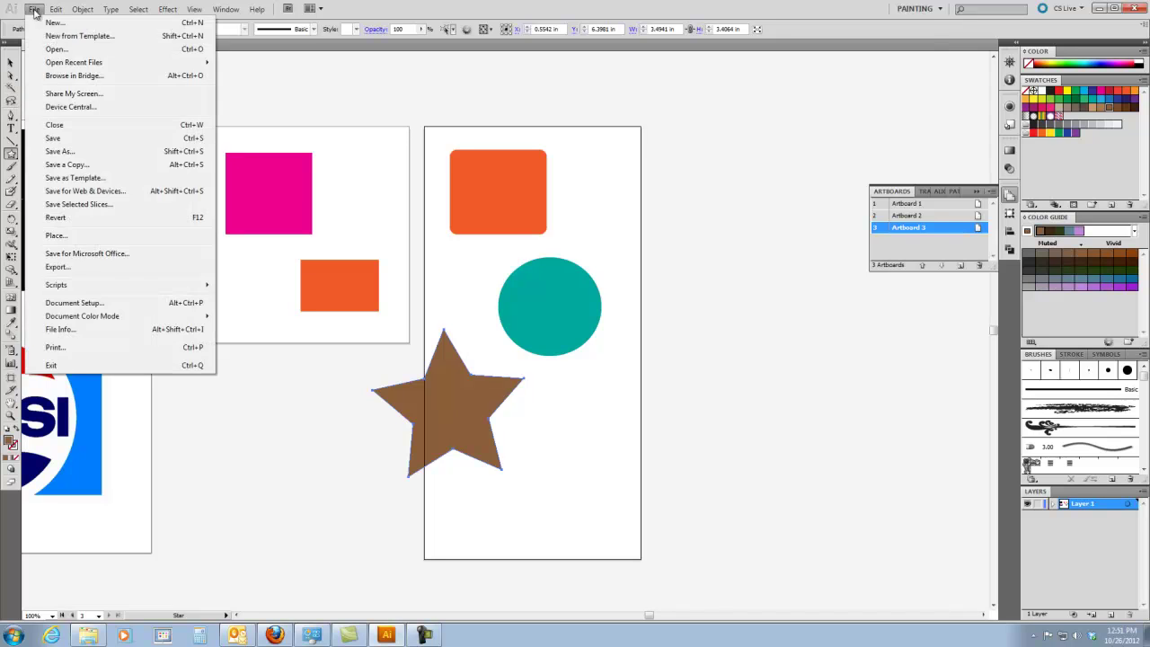
left_click(56, 347)
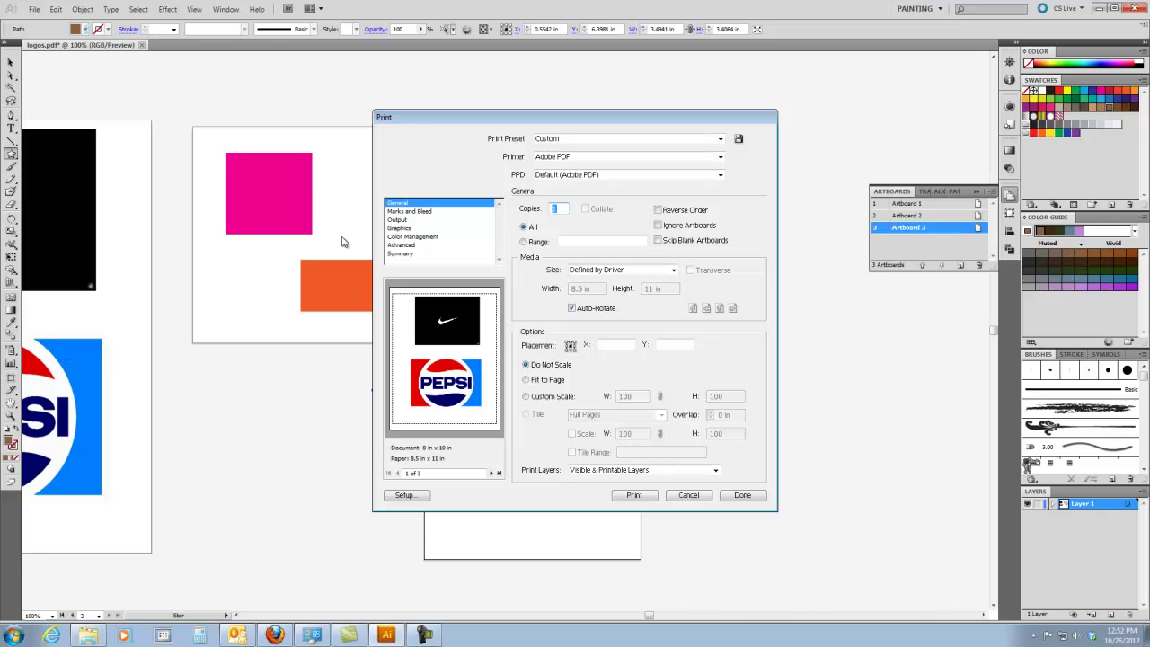
left_click(611, 158)
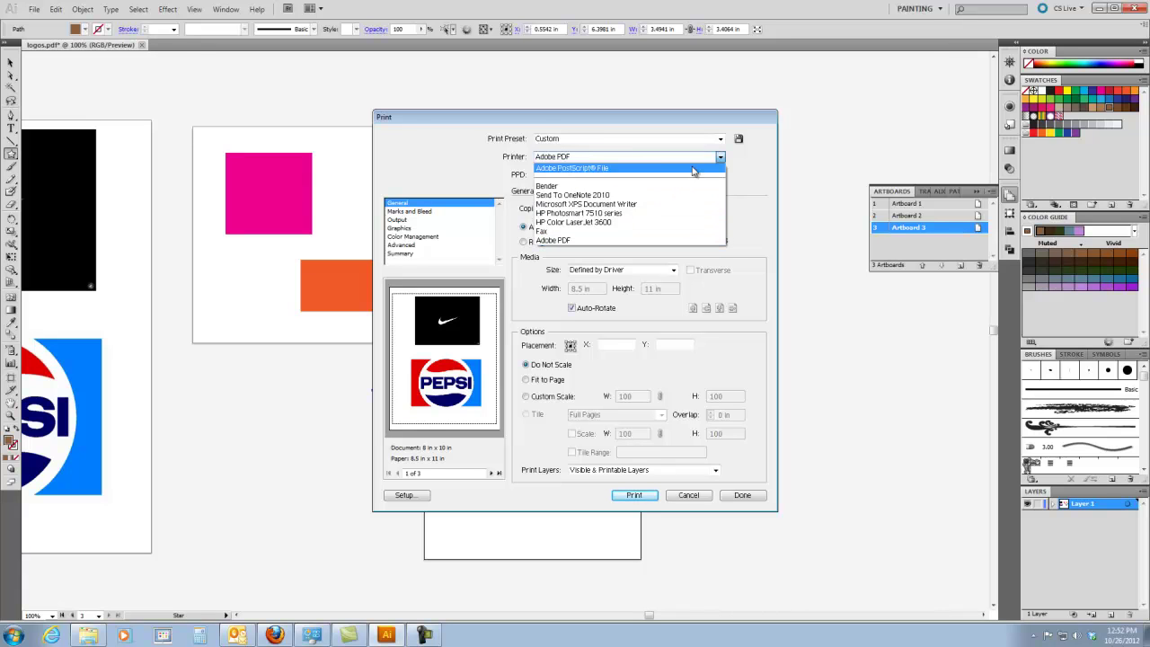
left_click(742, 186)
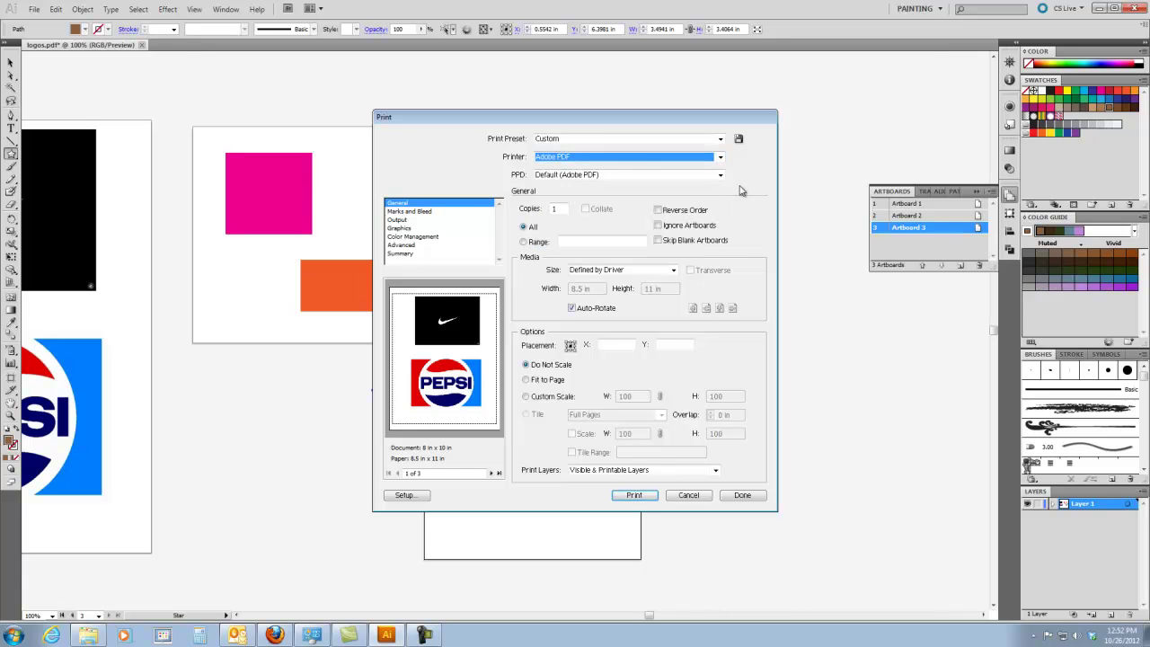
left_click(605, 159)
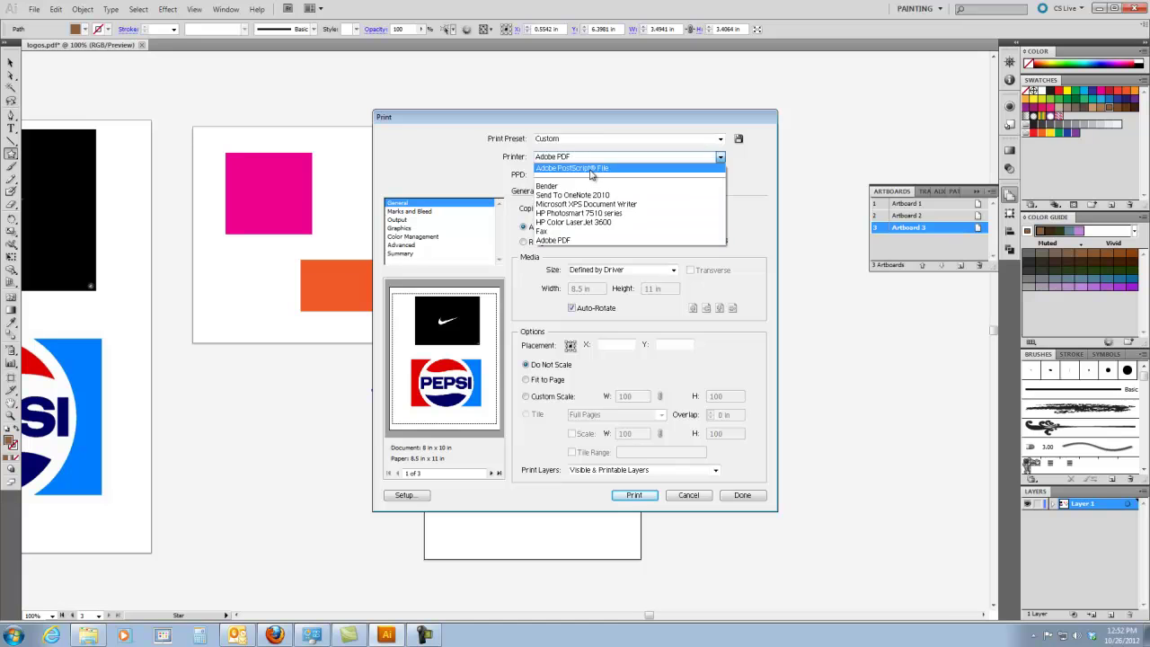
left_click(584, 221)
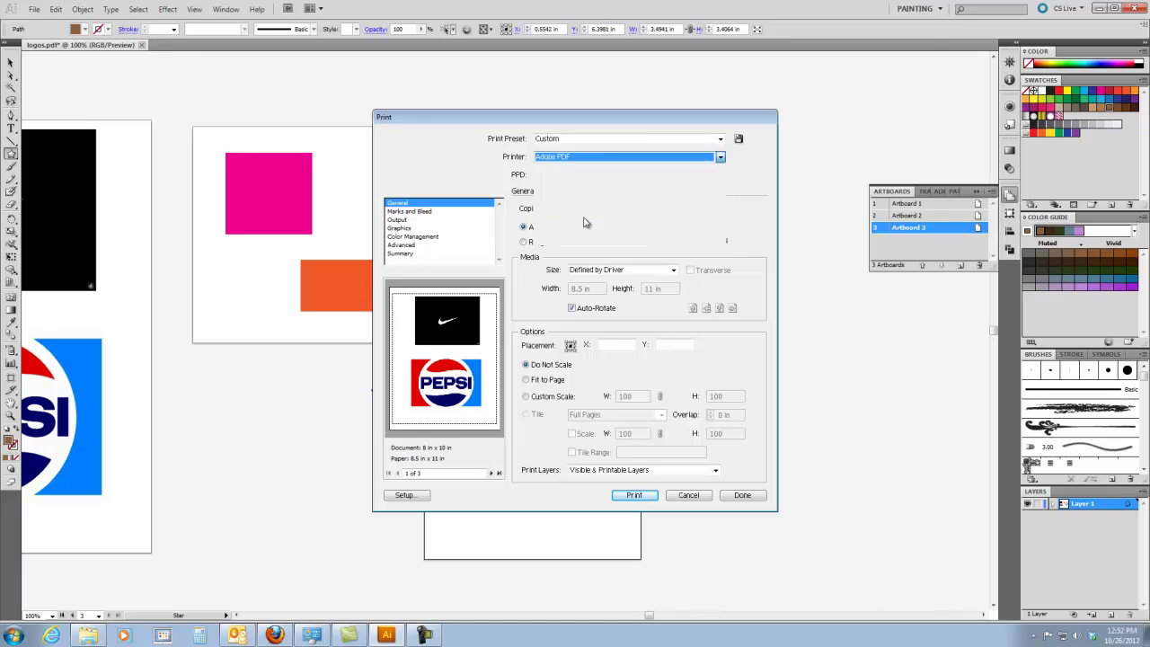
left_click(606, 160)
left_click(575, 239)
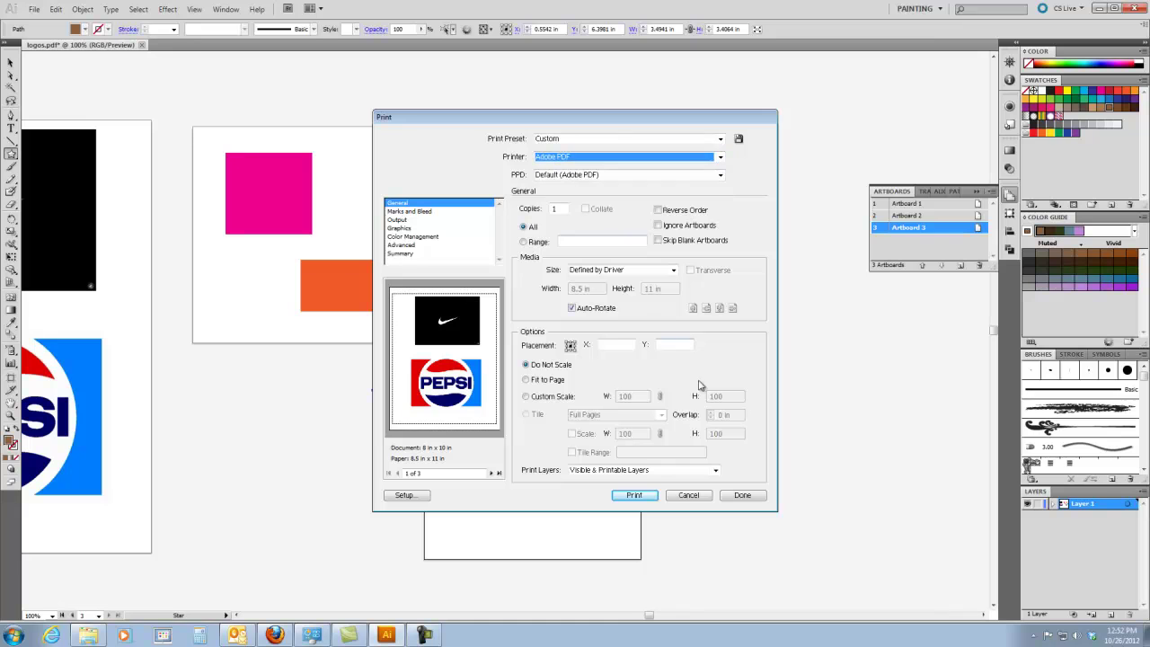
left_click(692, 499)
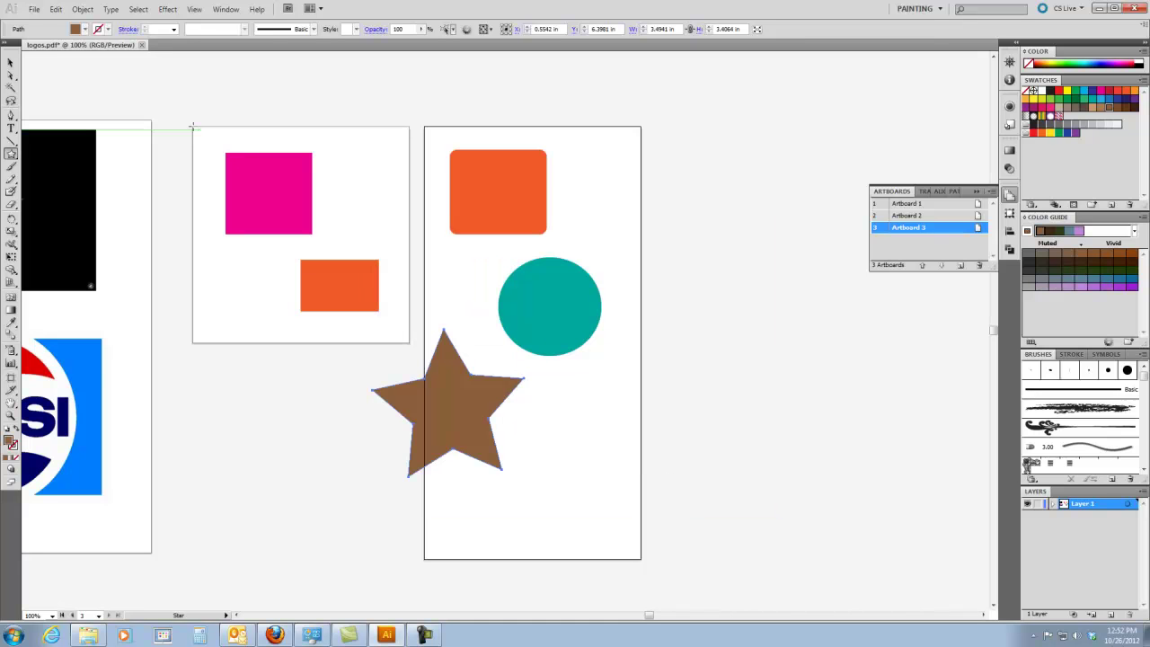
- Save the document as an Adobe PDF named 3artboards with default PDF settings
left_click(35, 9)
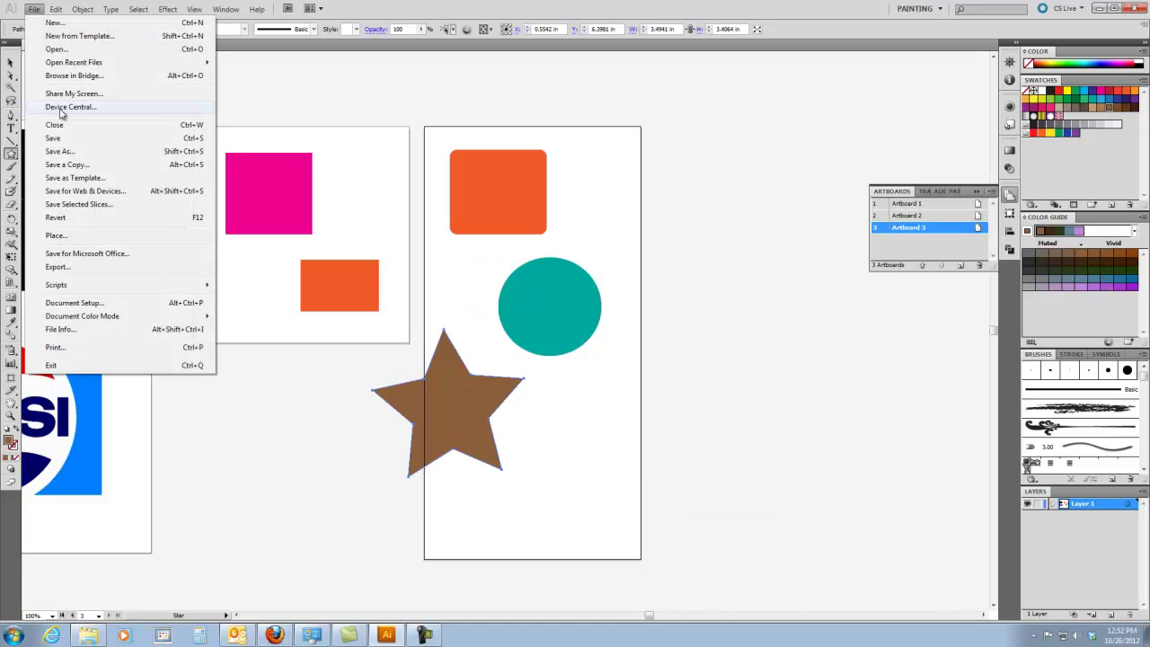
left_click(61, 151)
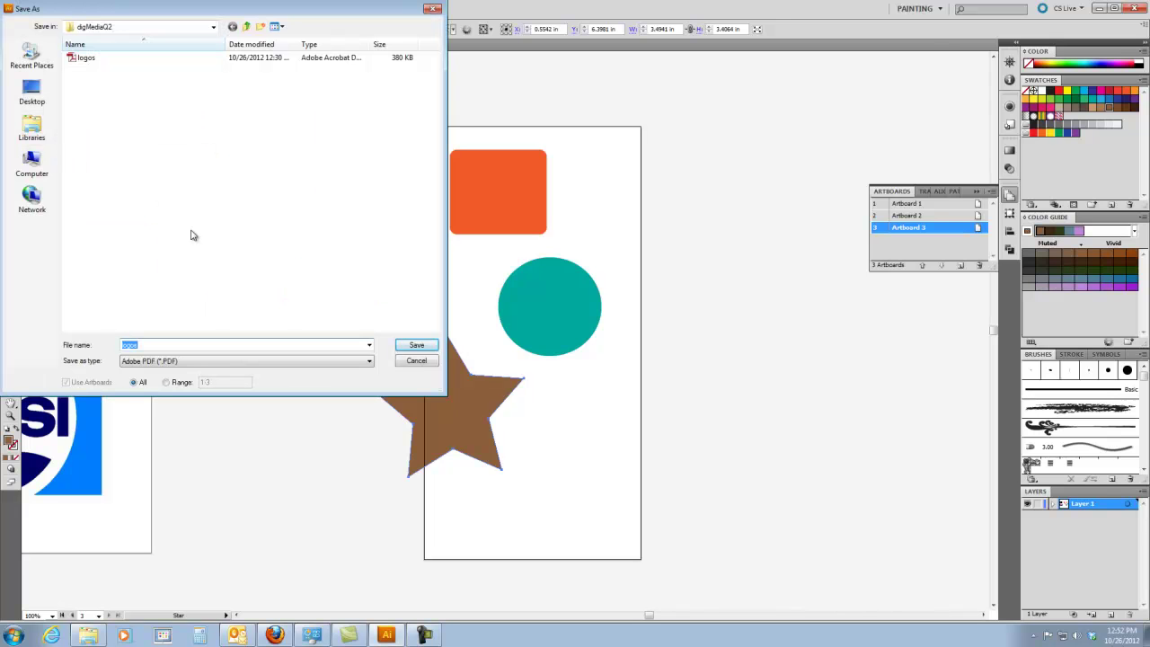
left_click(169, 361)
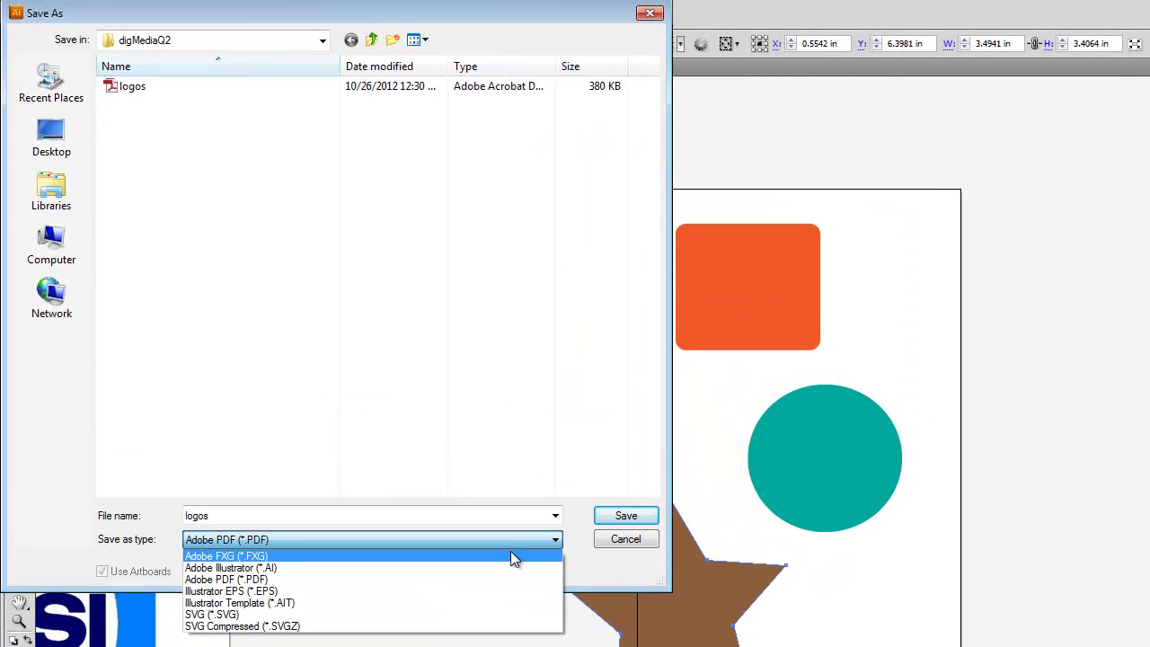
left_click(584, 516)
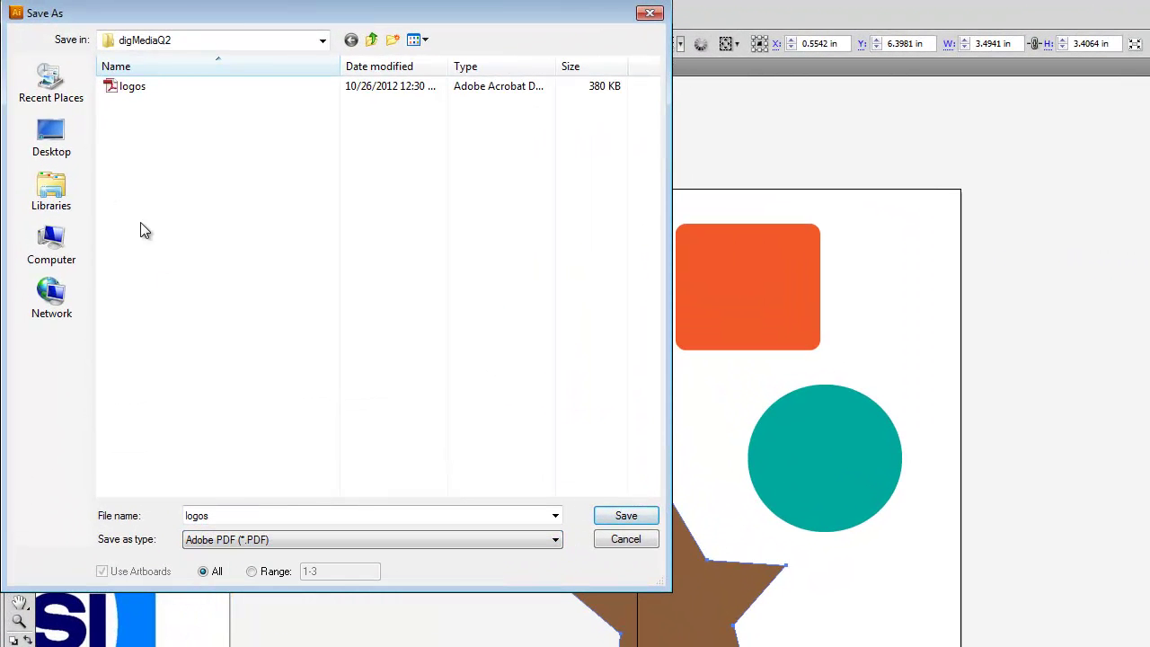
double_click(180, 516)
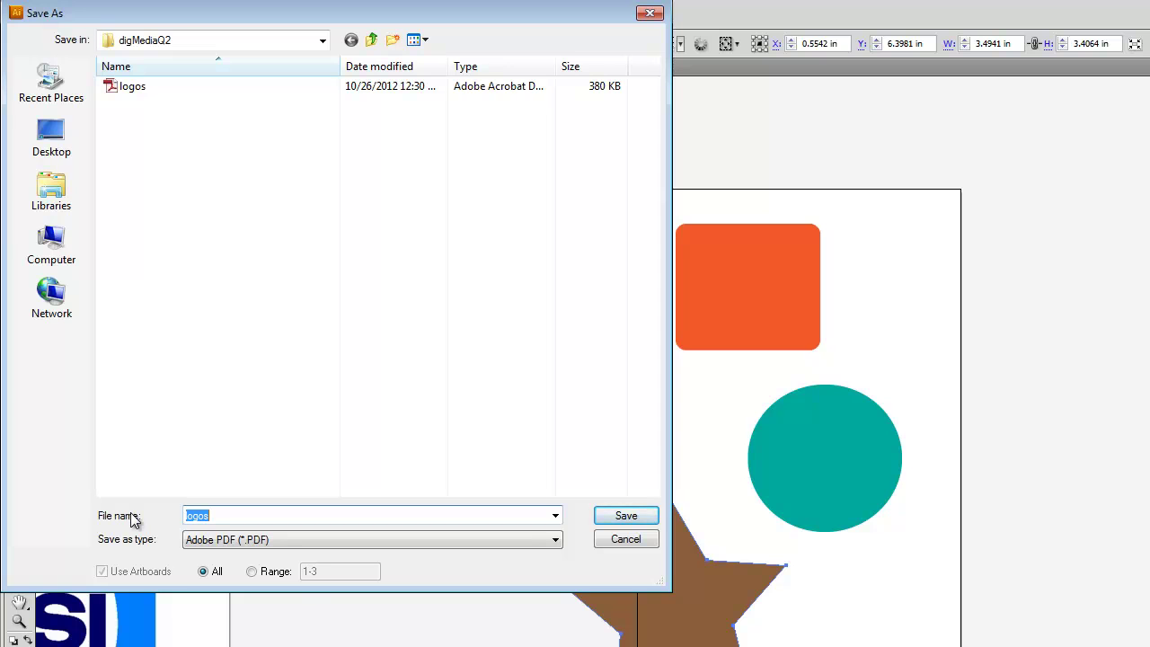
type("3artboards")
left_click(629, 516)
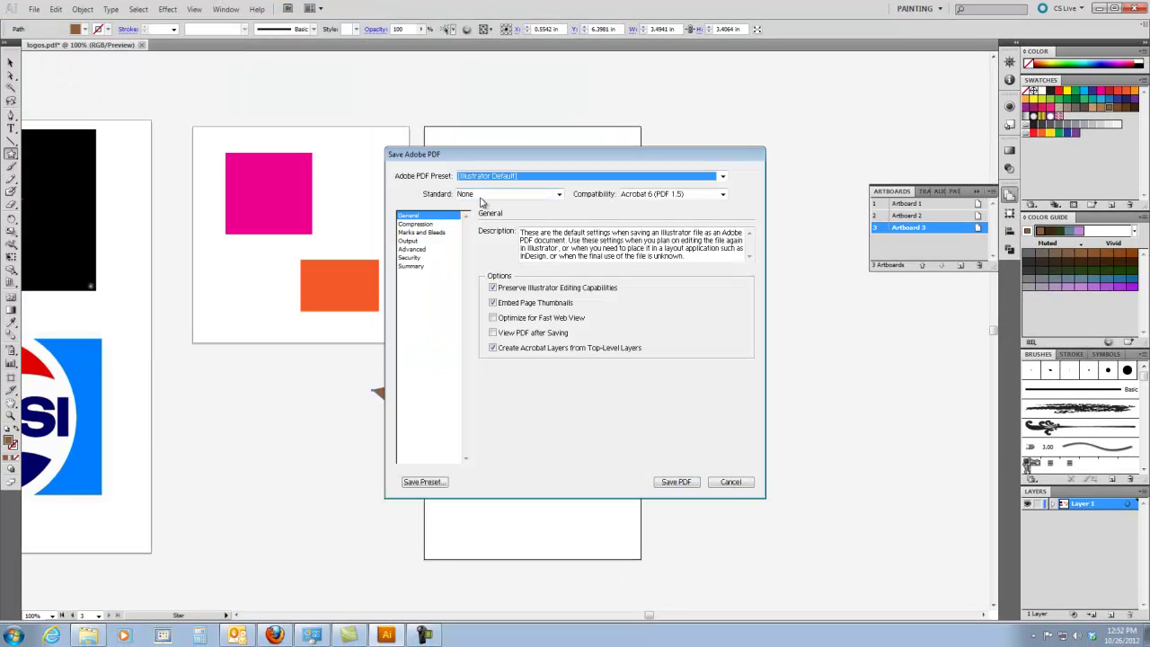
left_click(676, 482)
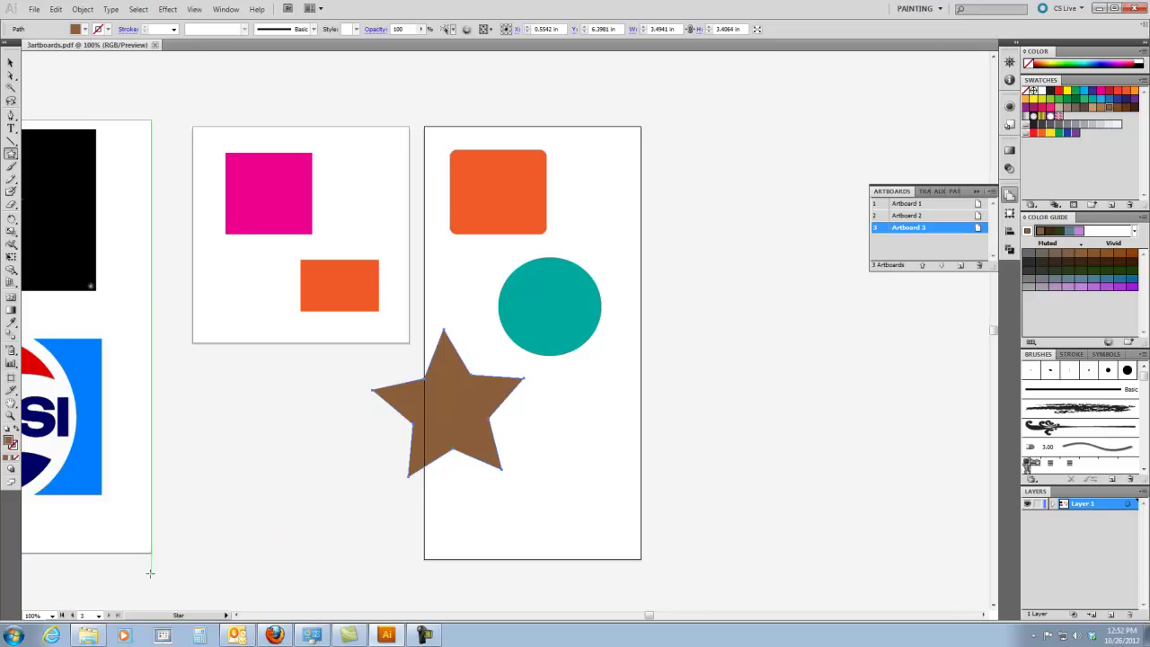
- Open 3artboards.pdf in Acrobat from the folder window
left_click(88, 638)
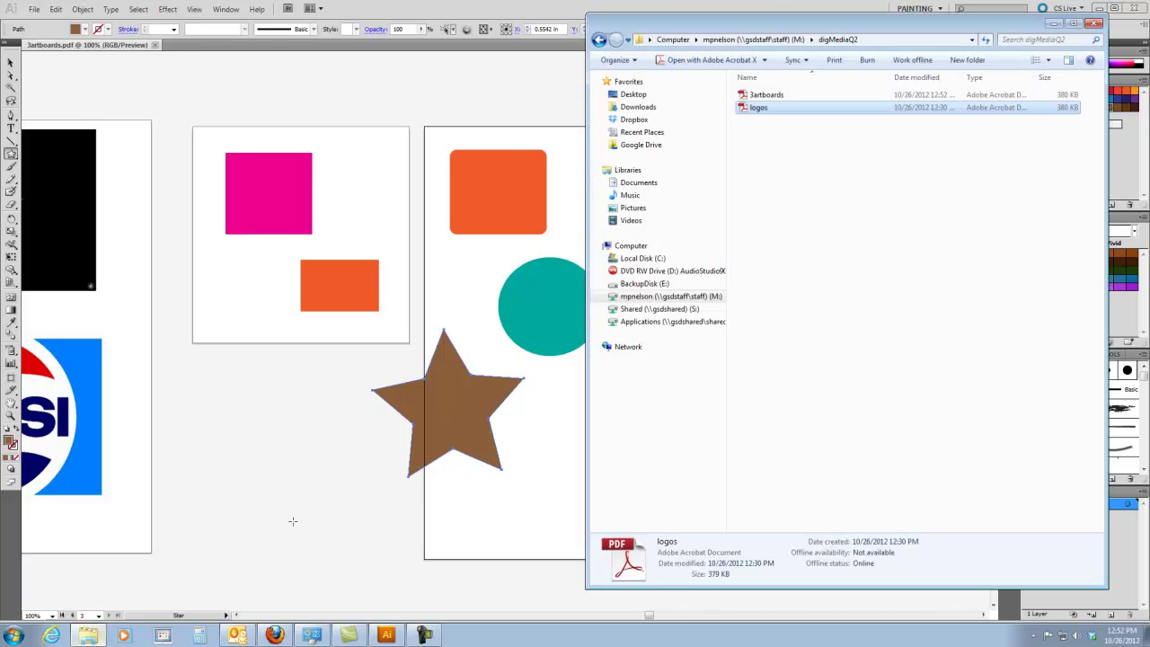
left_click_drag(747, 30, 574, 68)
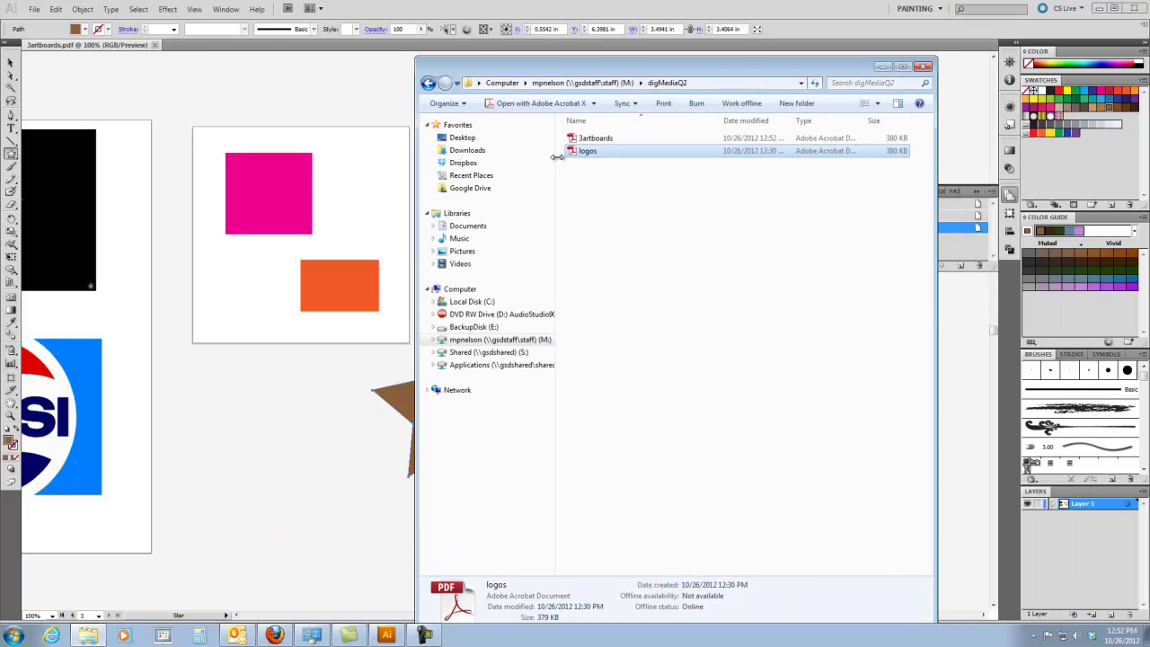
double_click(574, 139)
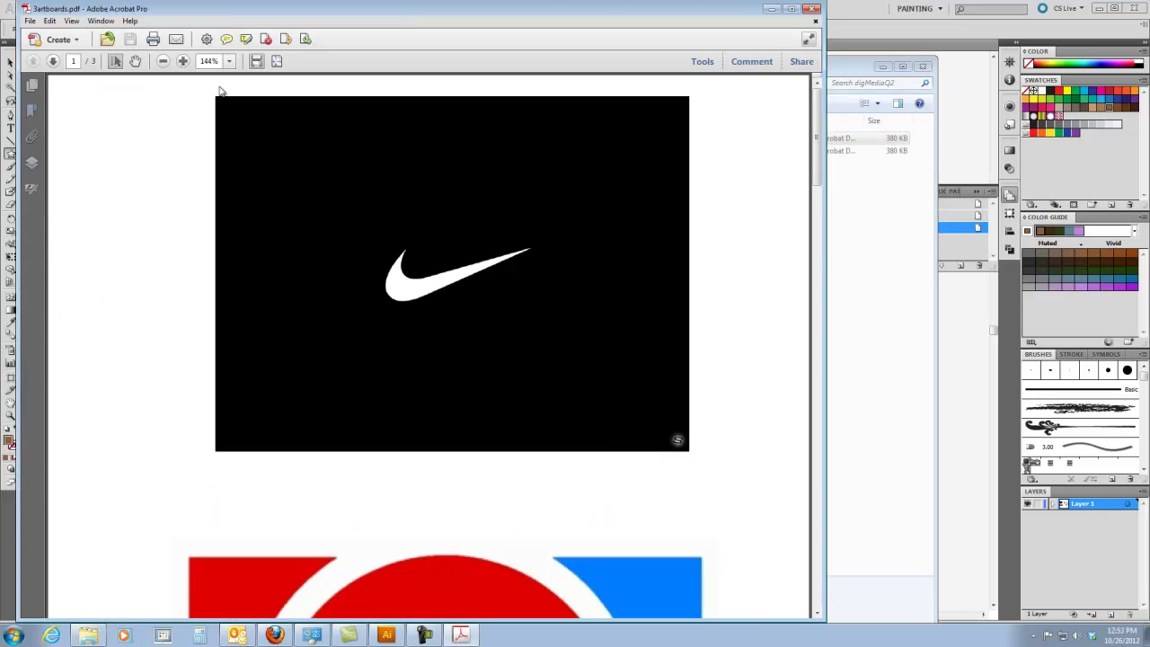
- Scroll through the pages of 3artboards.pdf in Acrobat Pro
left_click_drag(818, 178, 834, 533)
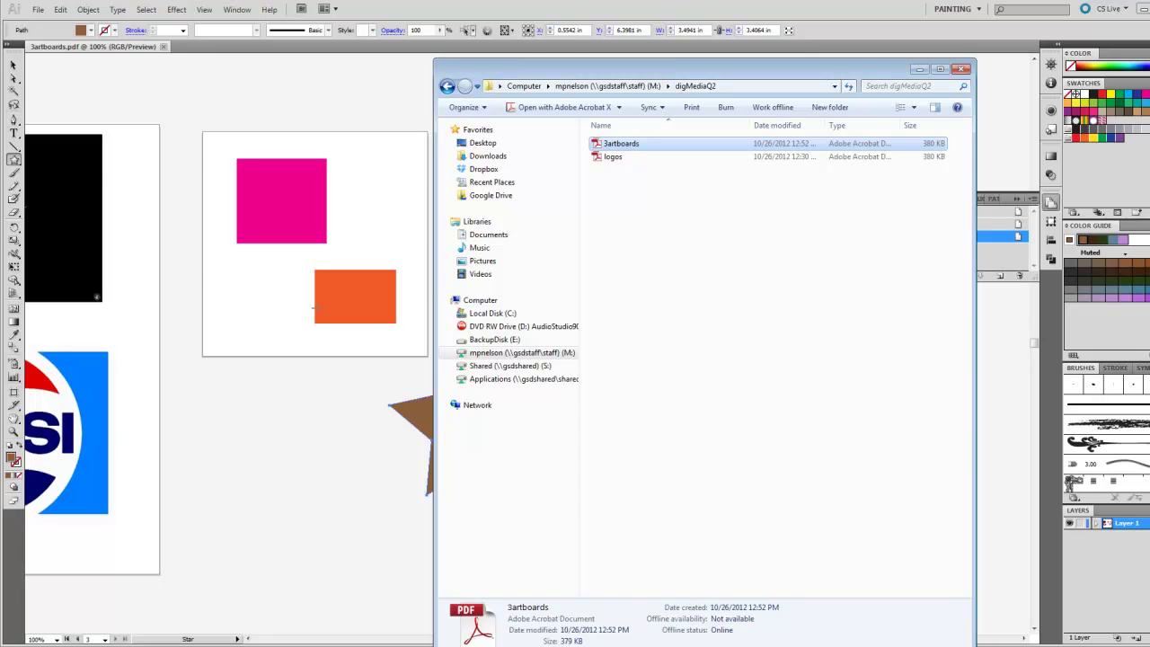
left_click_drag(523, 72, 776, 82)
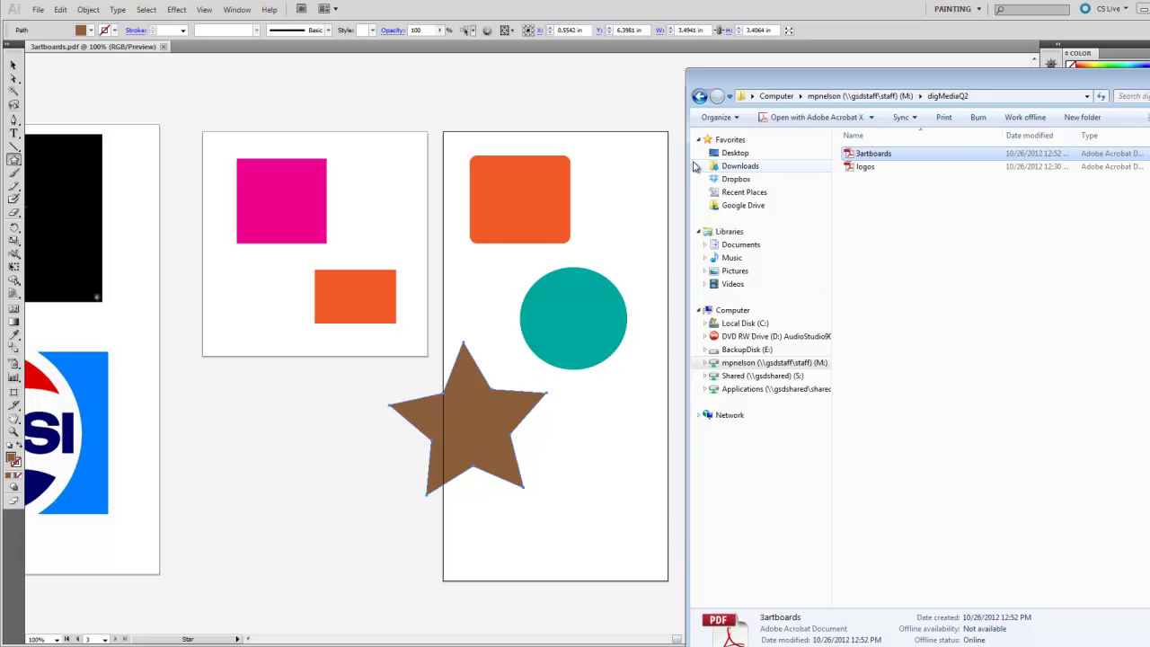
left_click_drag(789, 81, 478, 68)
left_click_drag(568, 69, 511, 43)
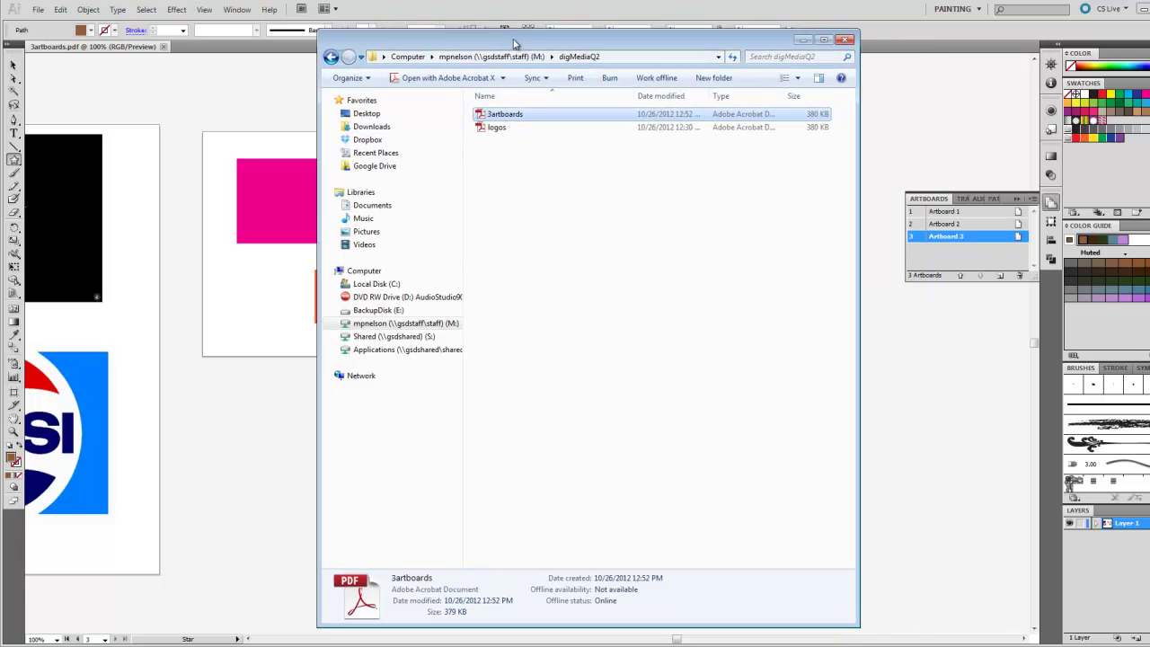